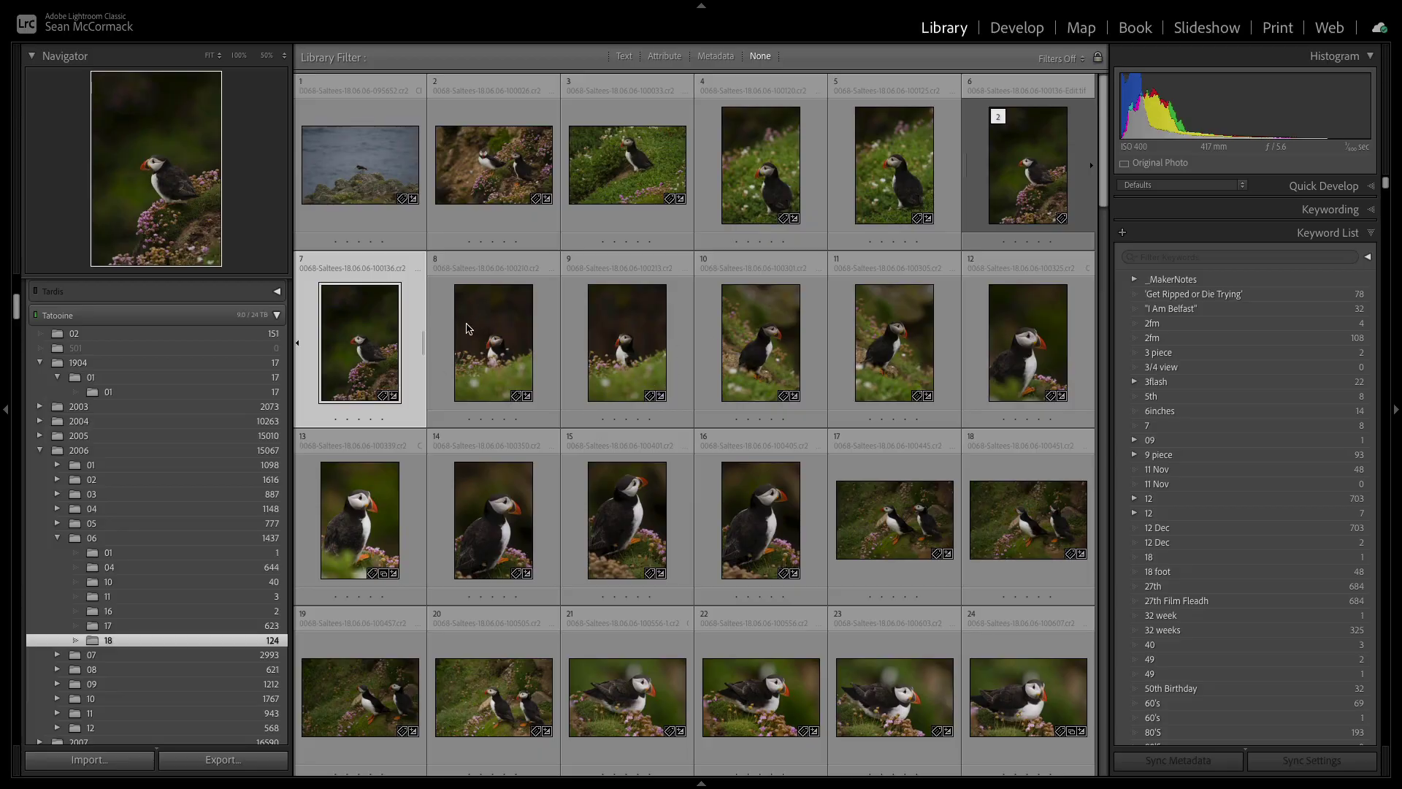
# Open a puffin photo in Loupe, check it at 50% zoom, return to Fit, then go to the next photo
pyautogui.doubleClick(490, 514)
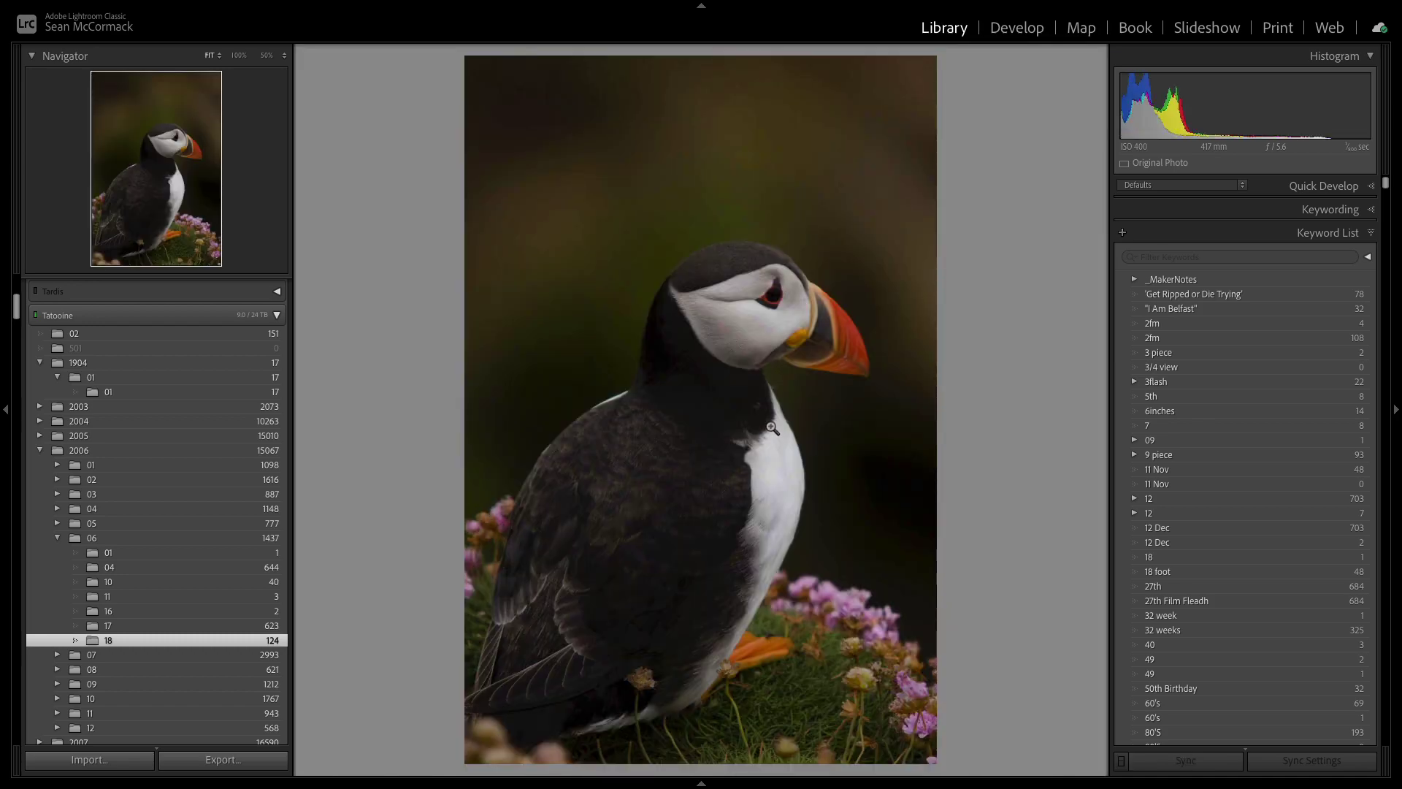
pyautogui.click(783, 349)
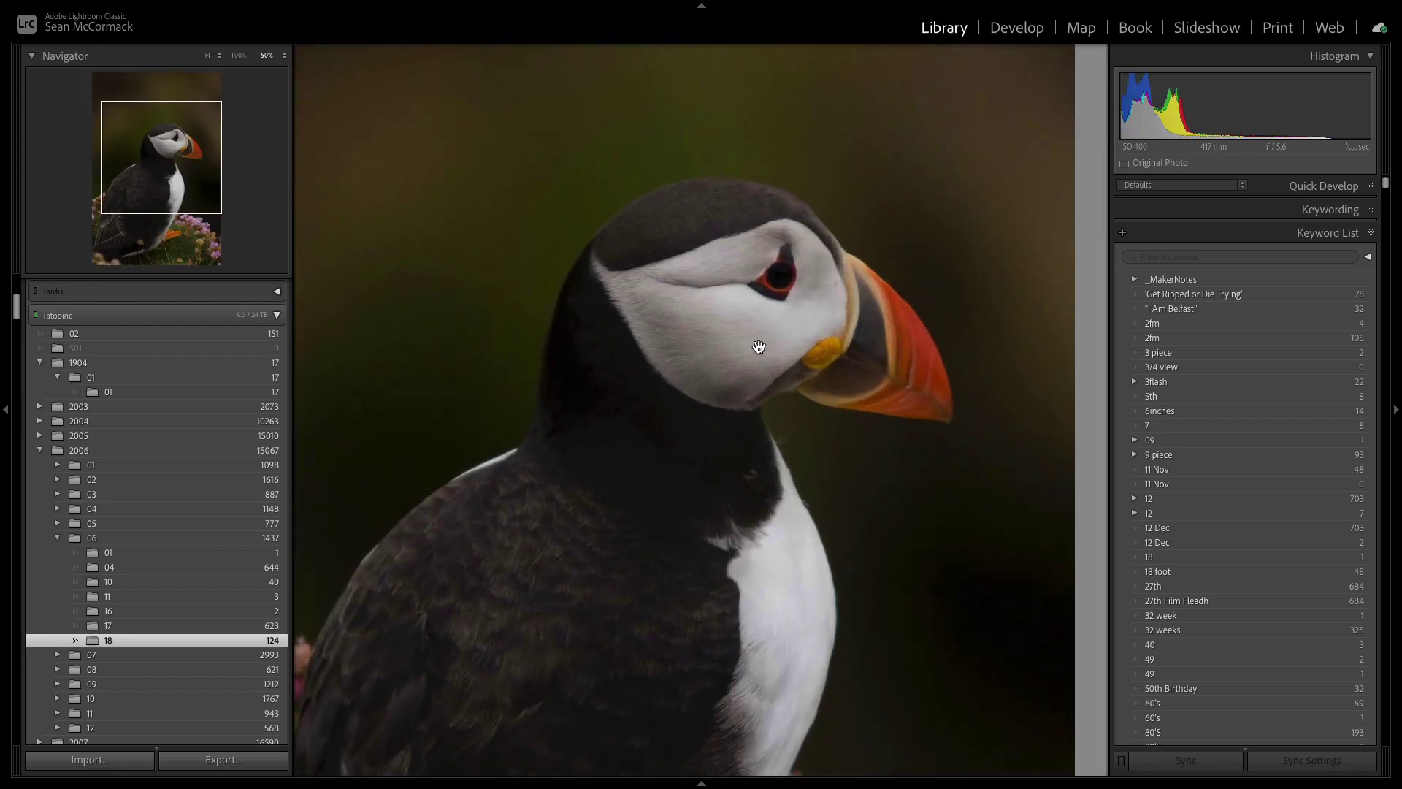
pyautogui.click(759, 349)
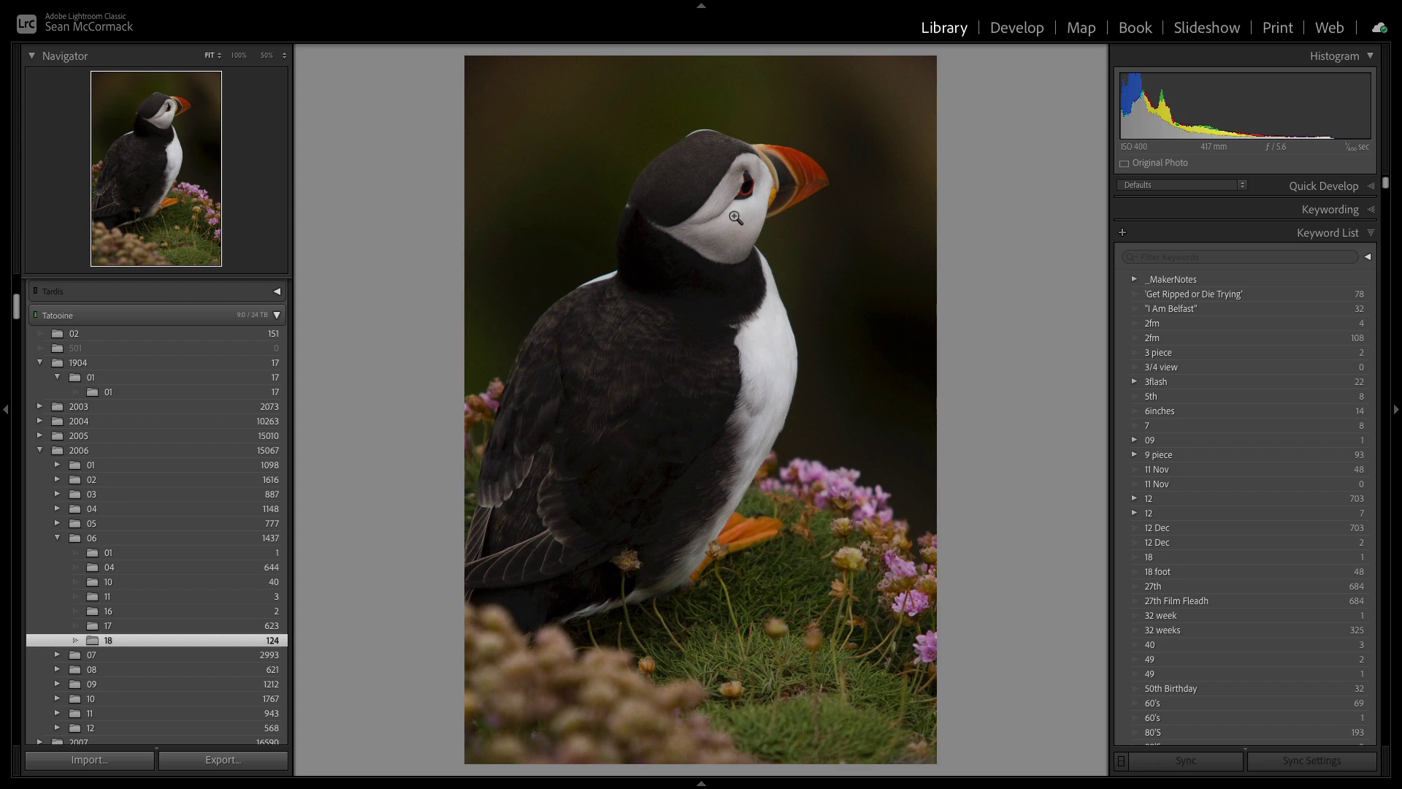
pyautogui.press('Right')
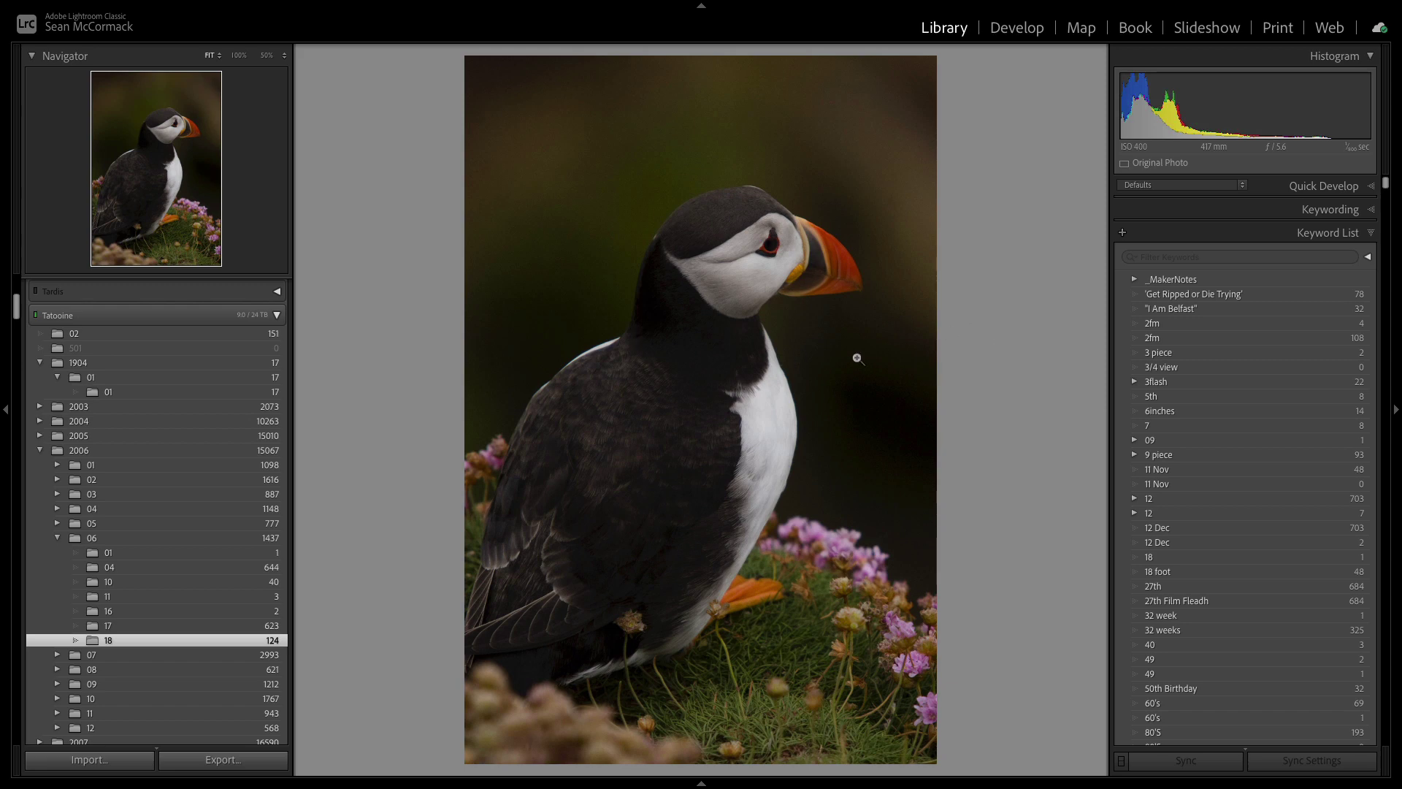
# Switch to Develop and update the photo to the current process version
pyautogui.press('d')
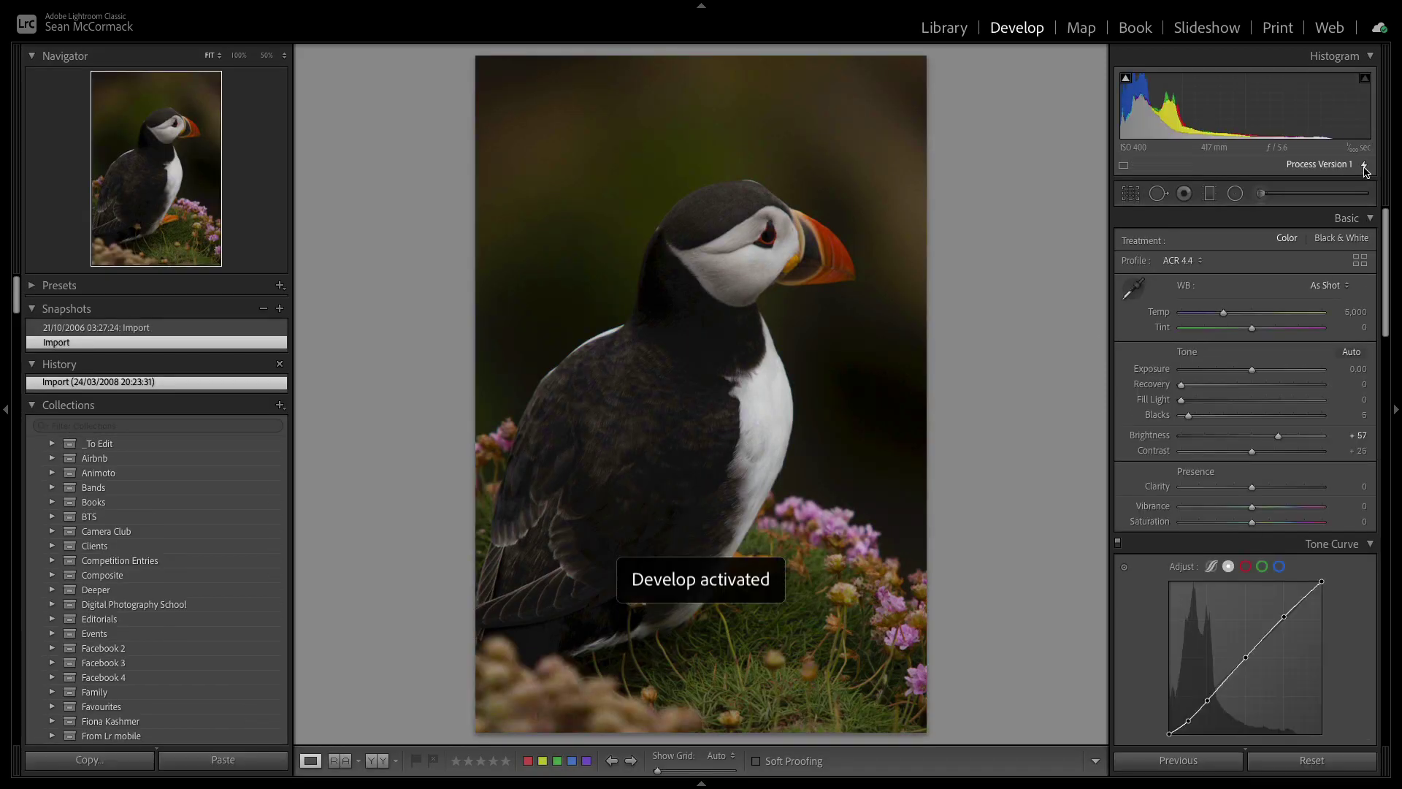
pyautogui.click(1366, 169)
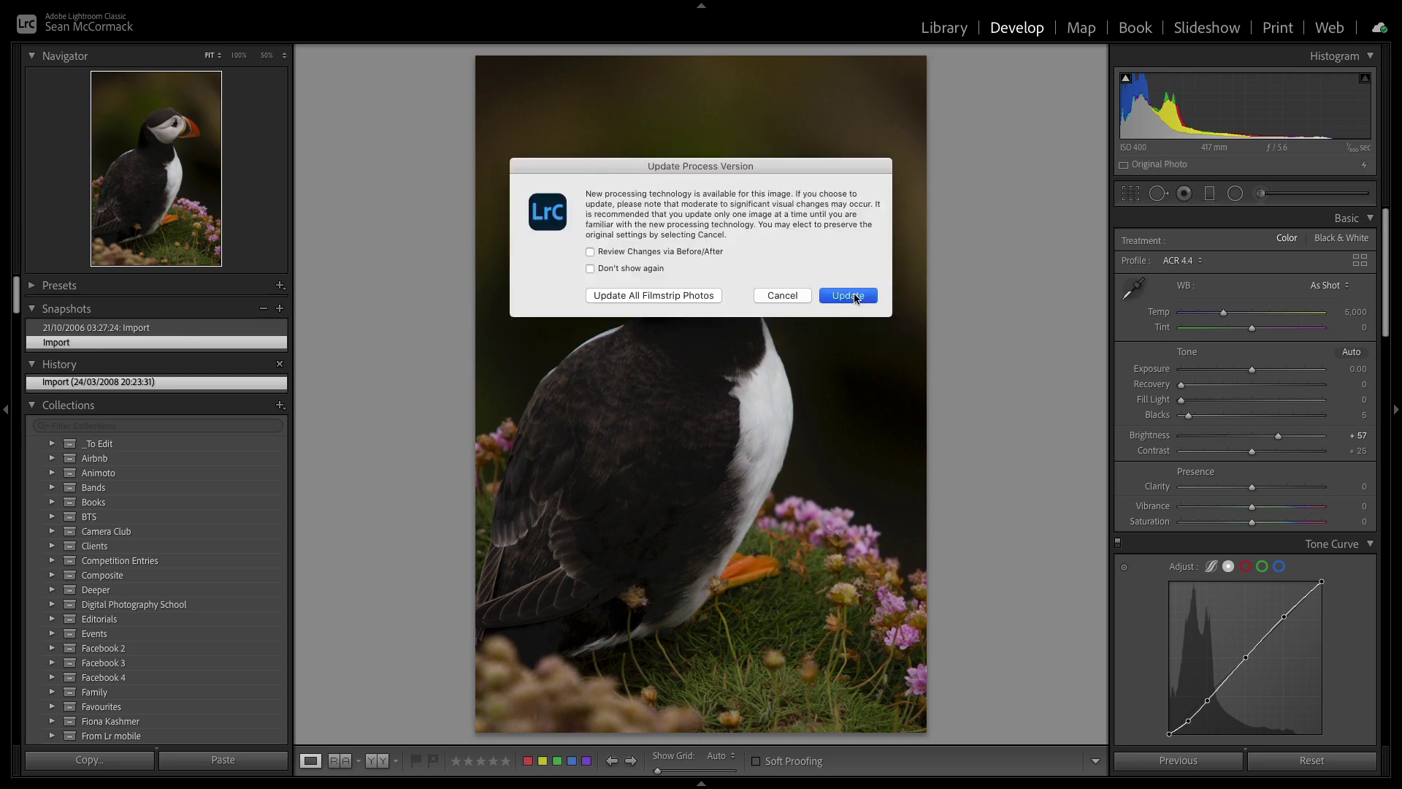
pyautogui.click(849, 300)
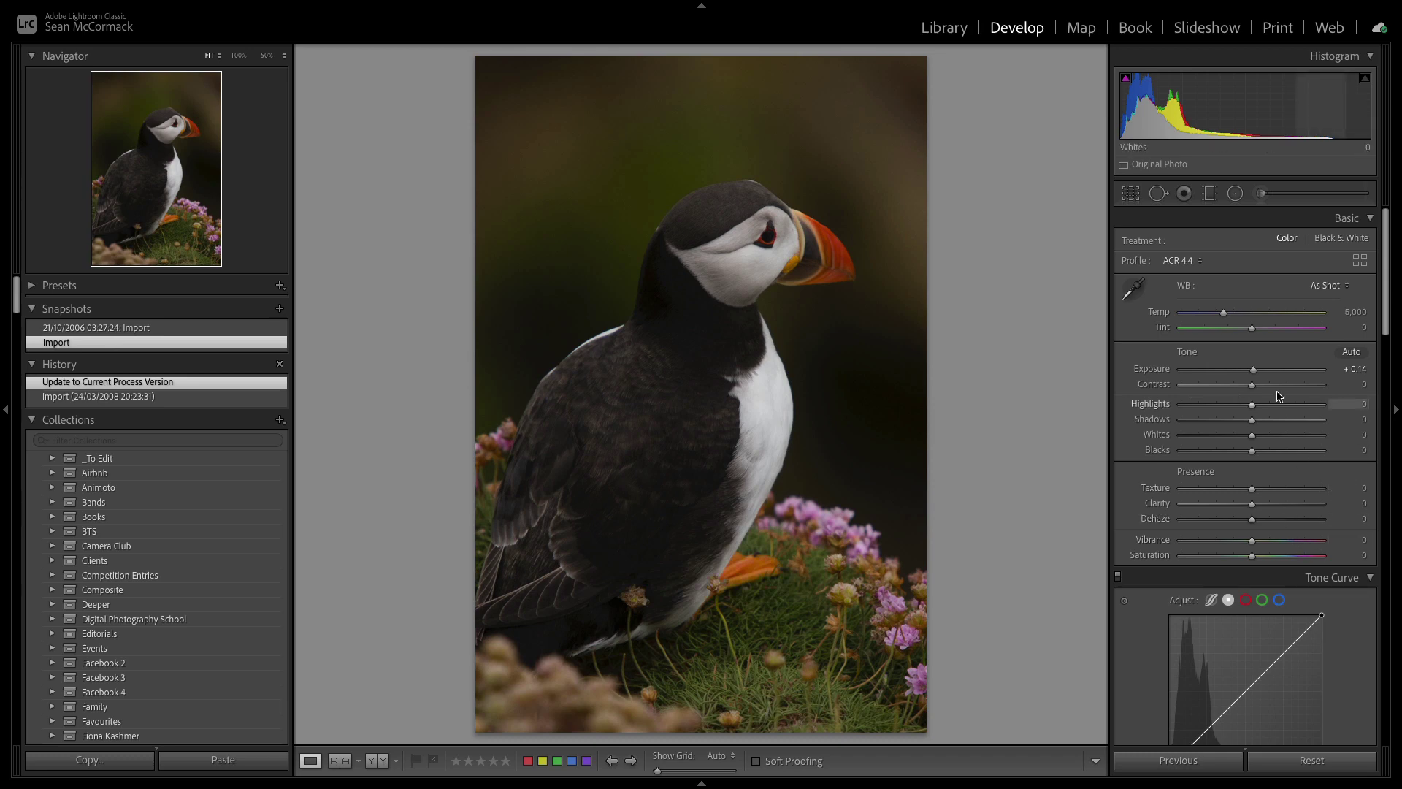
# Raise Exposure to +0.94 and Texture to +29, and apply the Adobe Vivid profile
pyautogui.moveTo(1240, 125); pyautogui.dragTo(1253, 124)
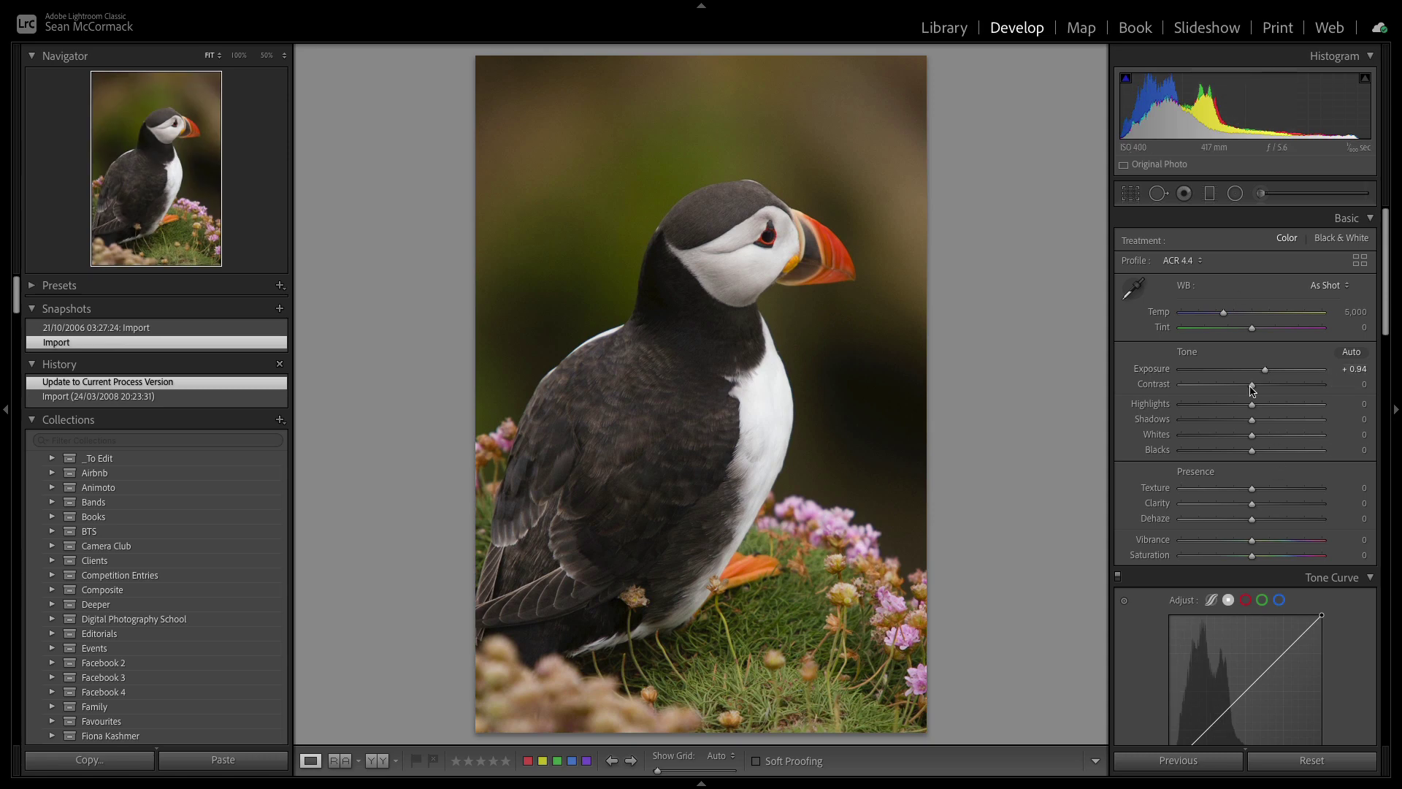
pyautogui.moveTo(1253, 488); pyautogui.dragTo(1270, 494)
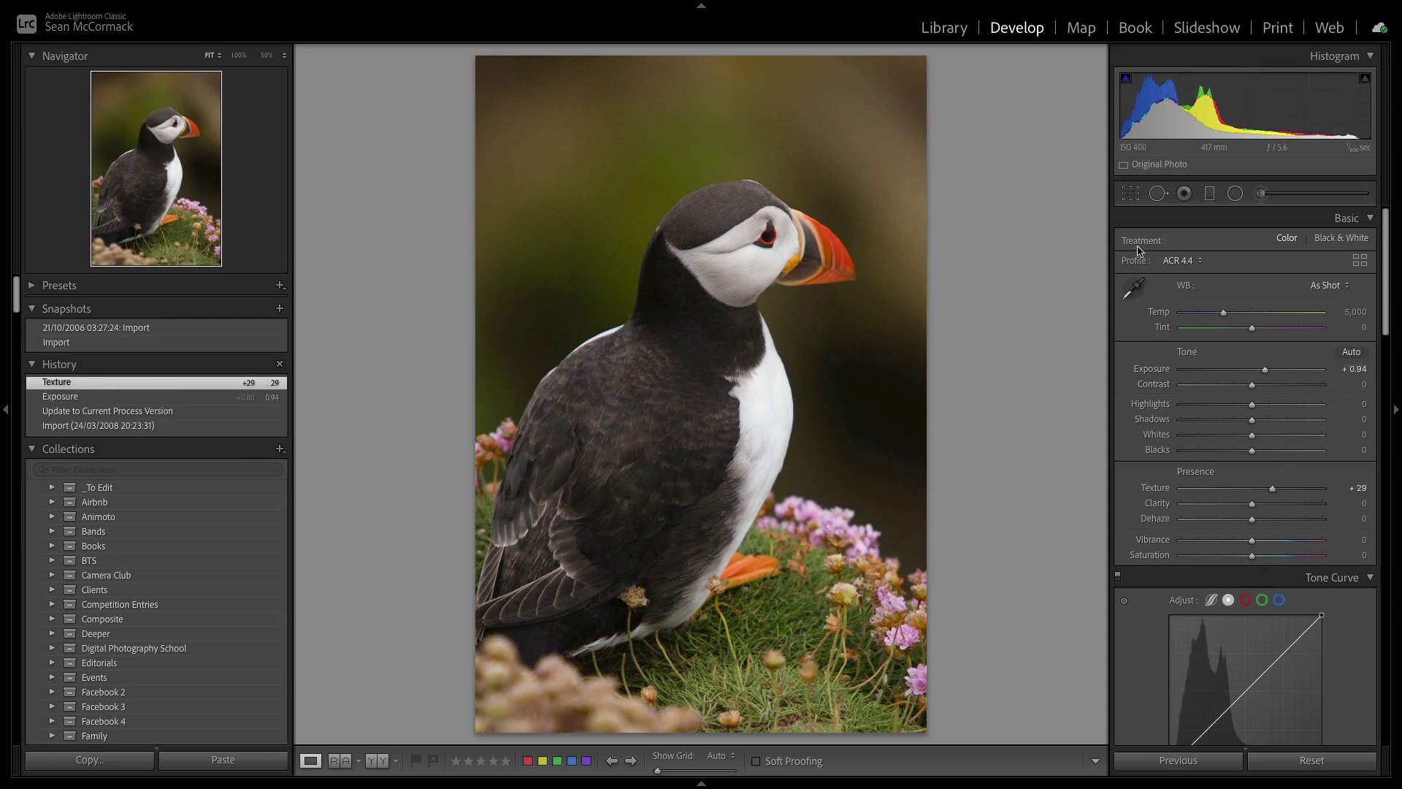
pyautogui.click(1190, 261)
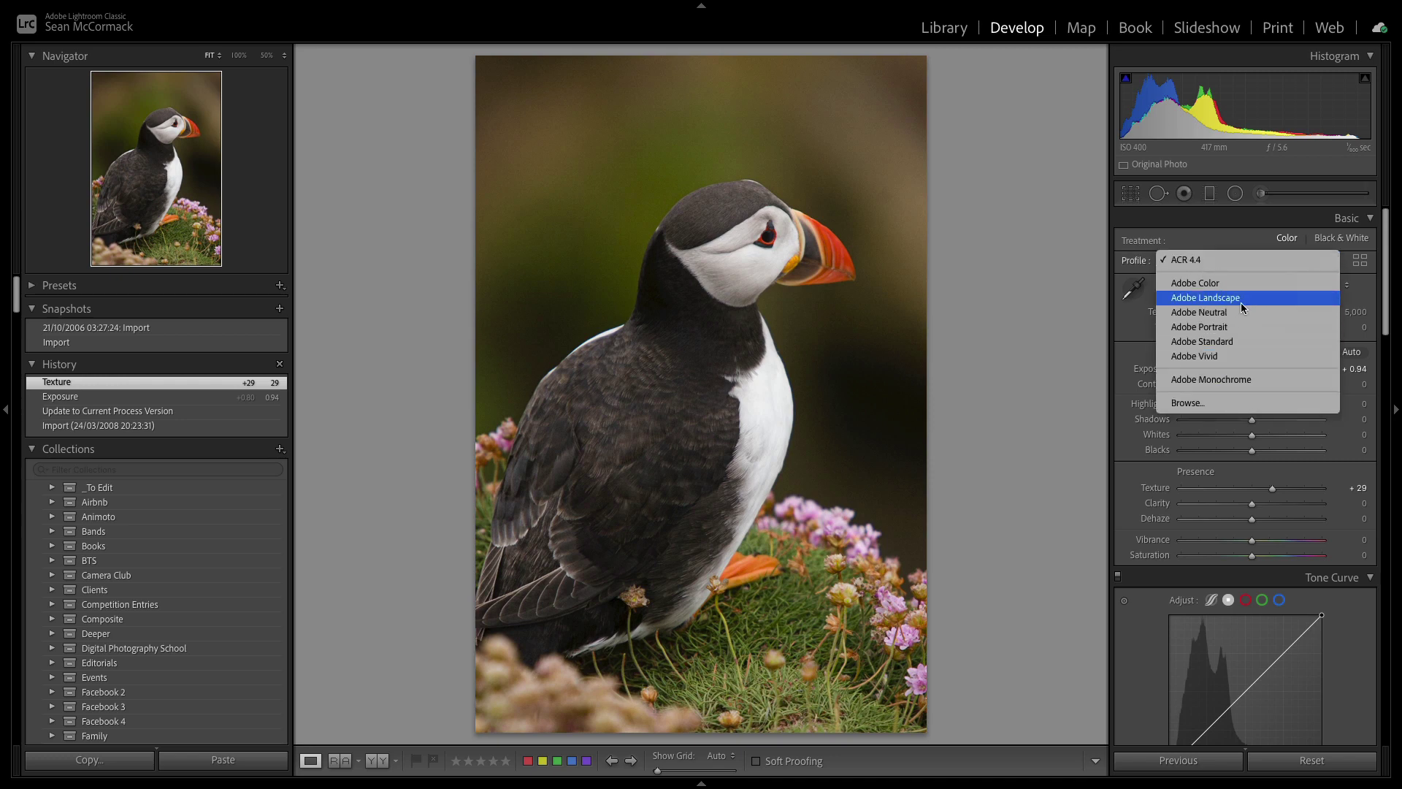
pyautogui.click(1212, 357)
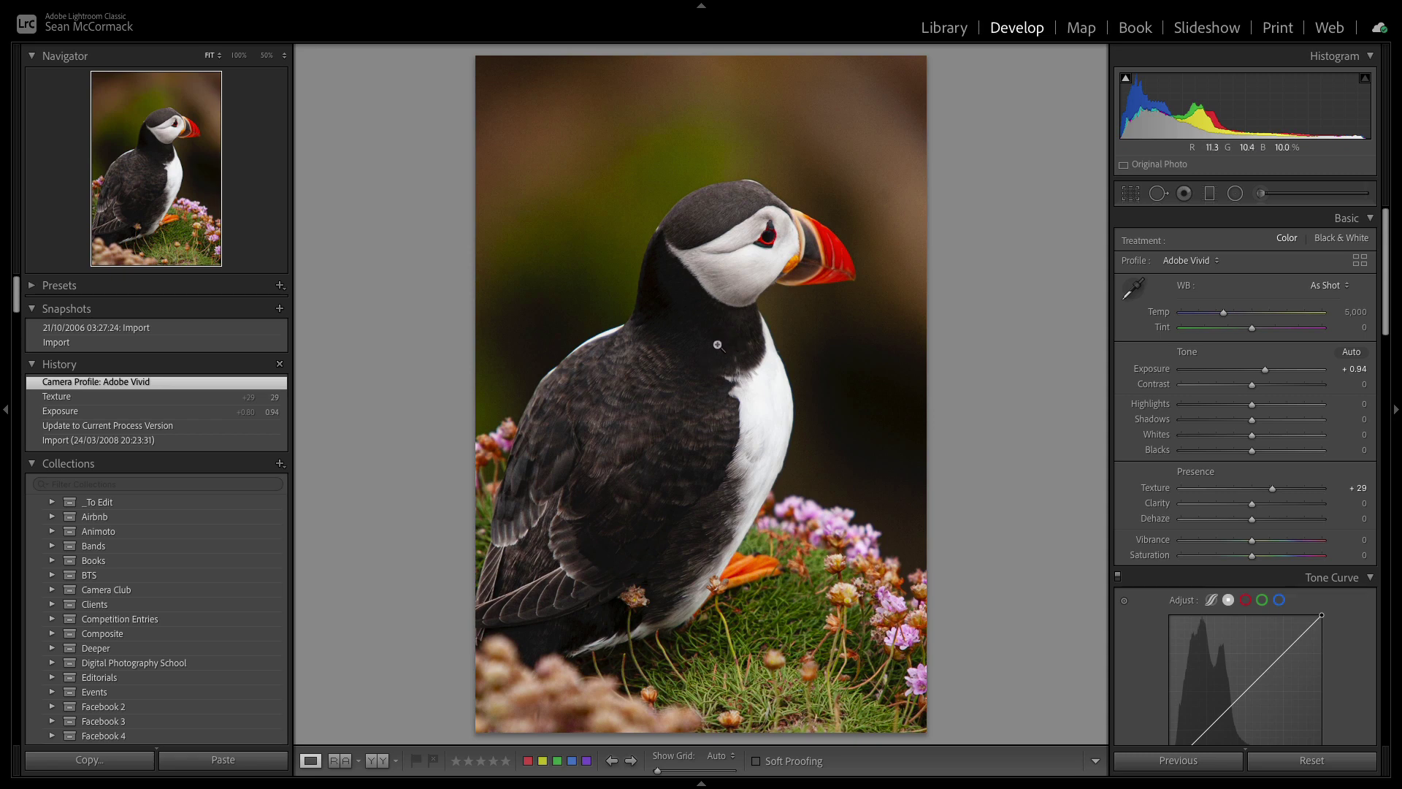
# Reveal the puffin photo's raw file with Show in Finder and switch to Finder
pyautogui.rightClick(714, 283)
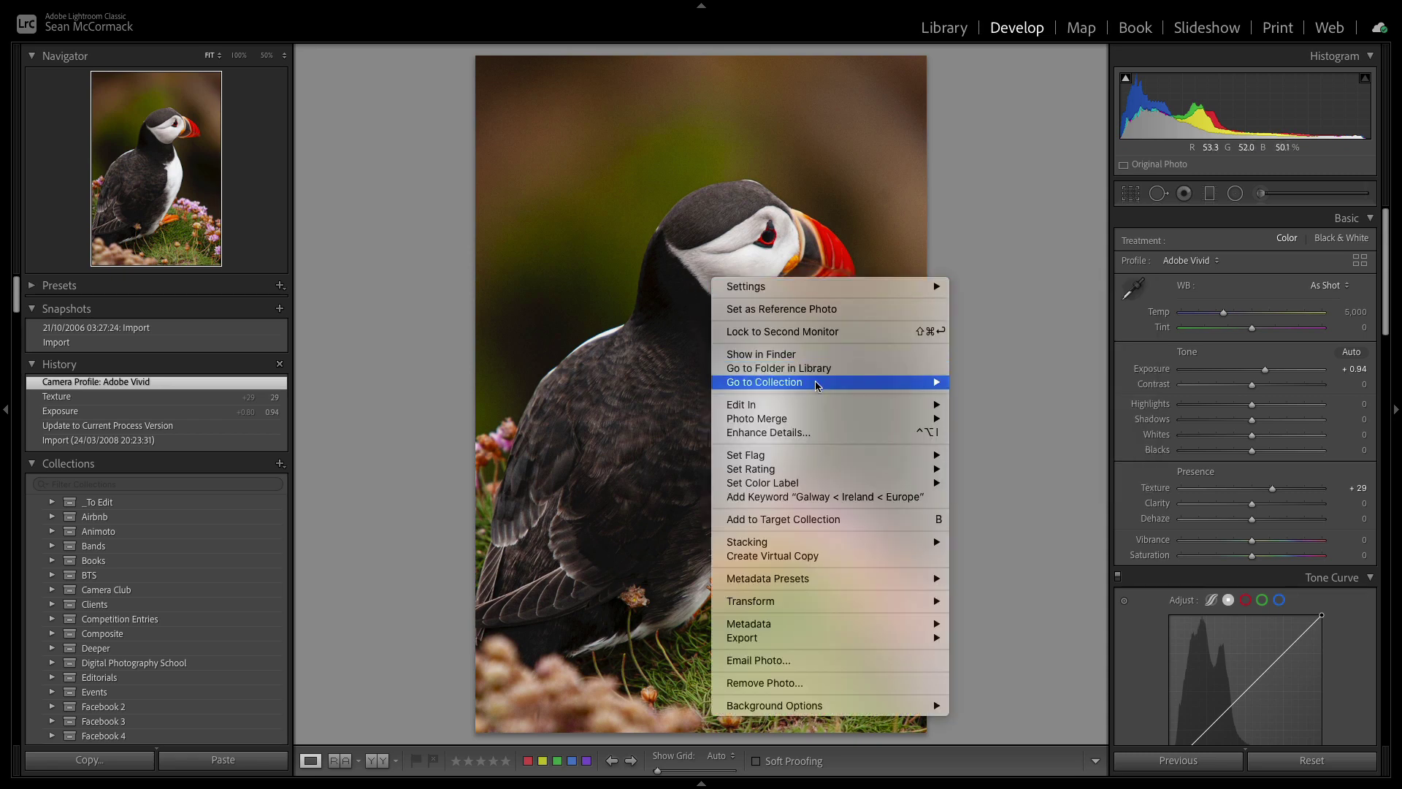
pyautogui.moveTo(817, 385)
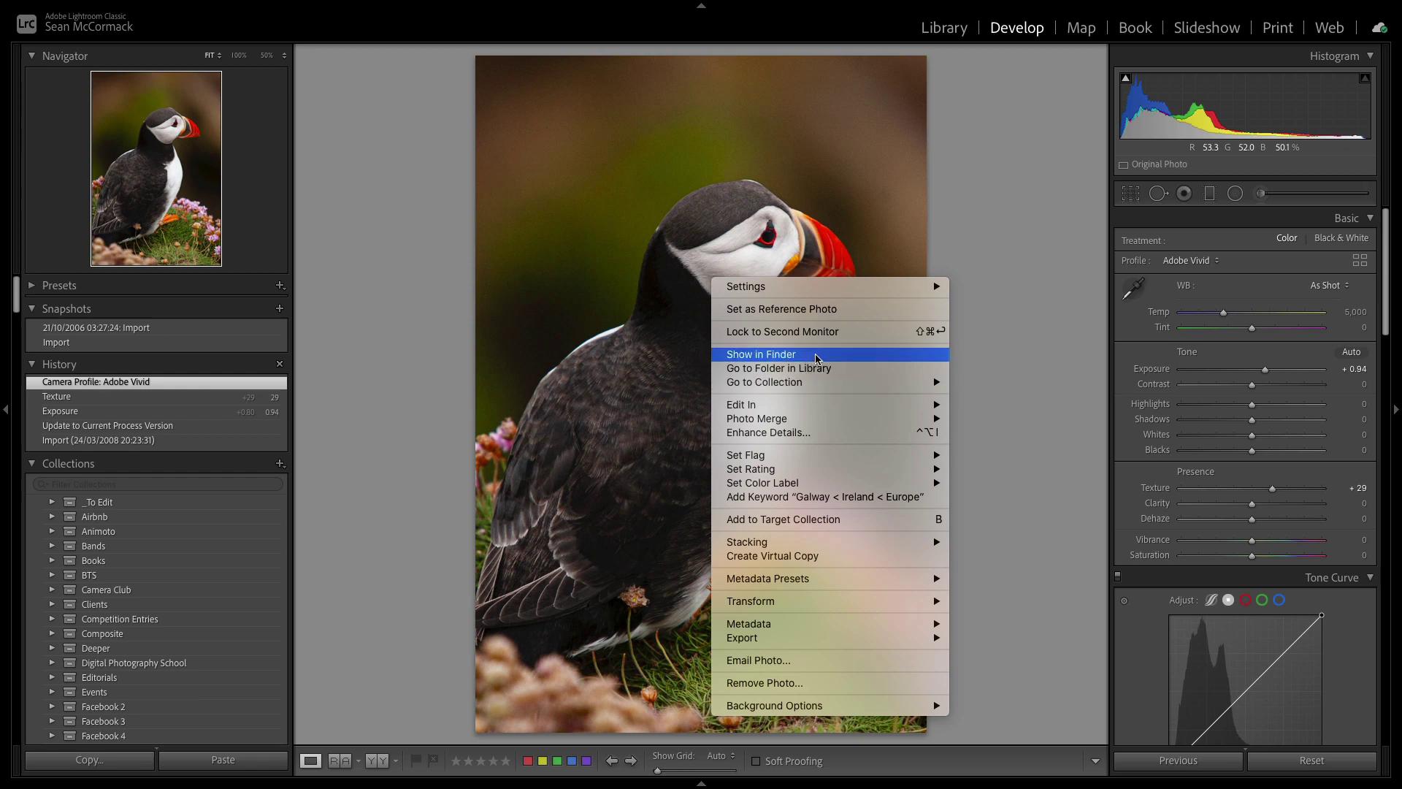
pyautogui.click(817, 355)
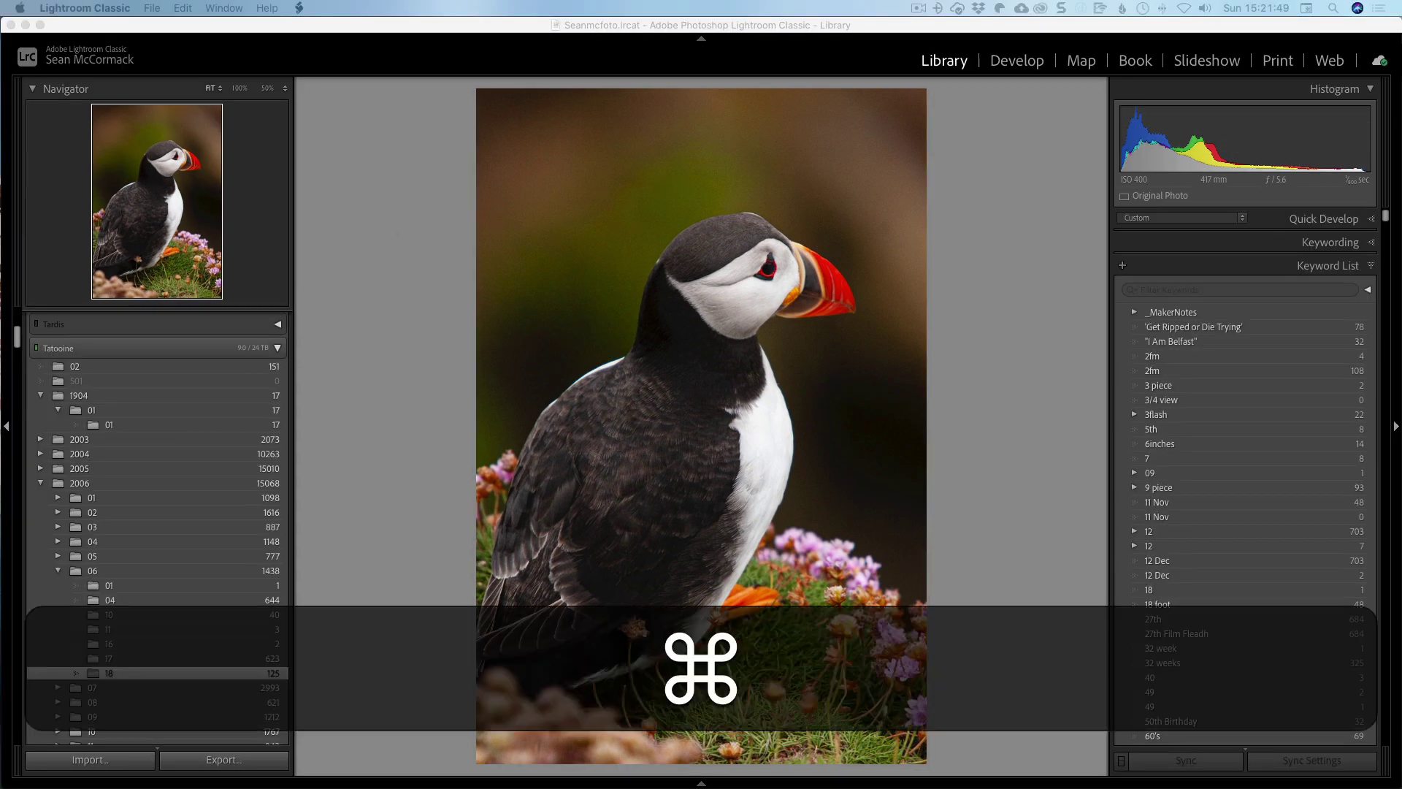
pyautogui.press('super+Tab')
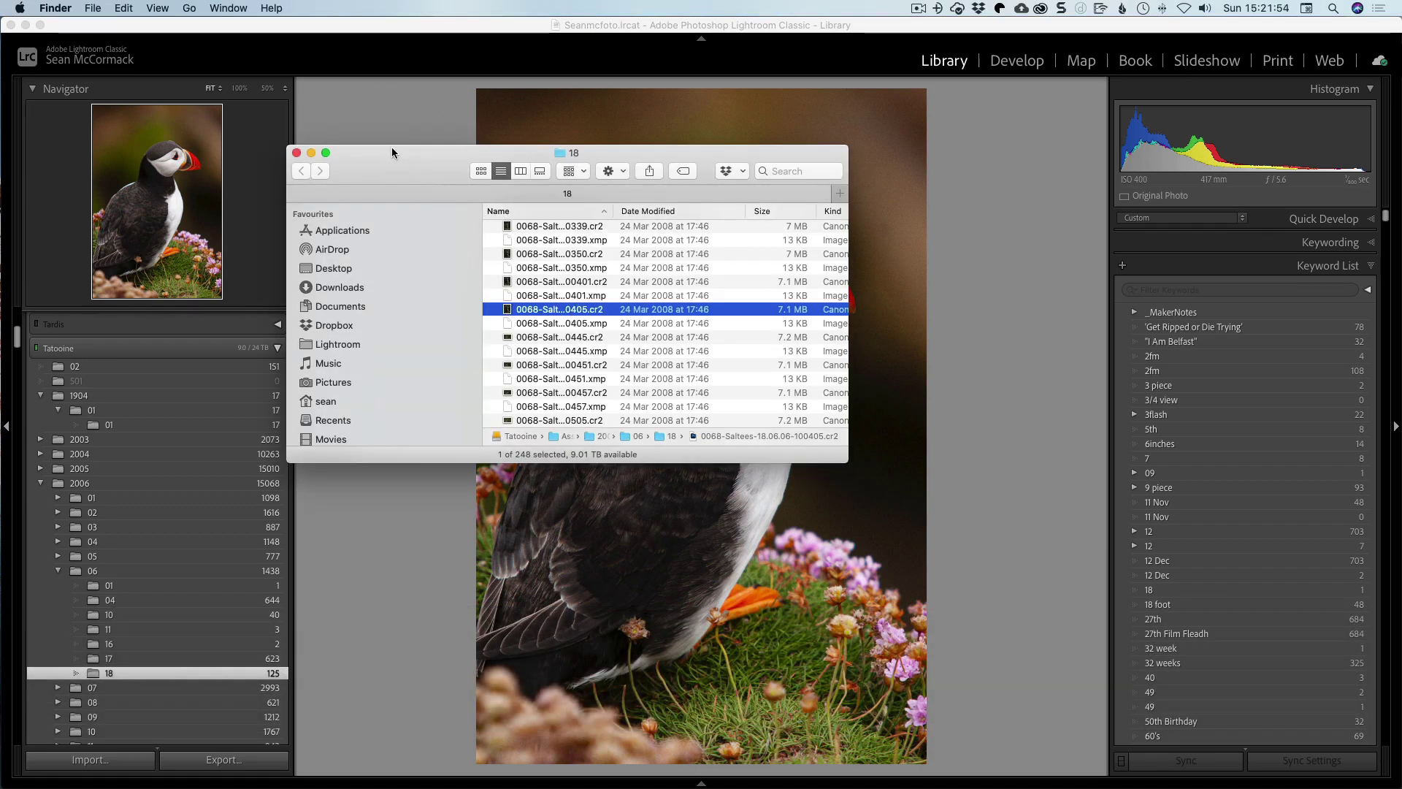
# Return to Lightroom and show the info overlay with the file name and 2336 x 3504 size
pyautogui.click(382, 122)
pyautogui.press('i')
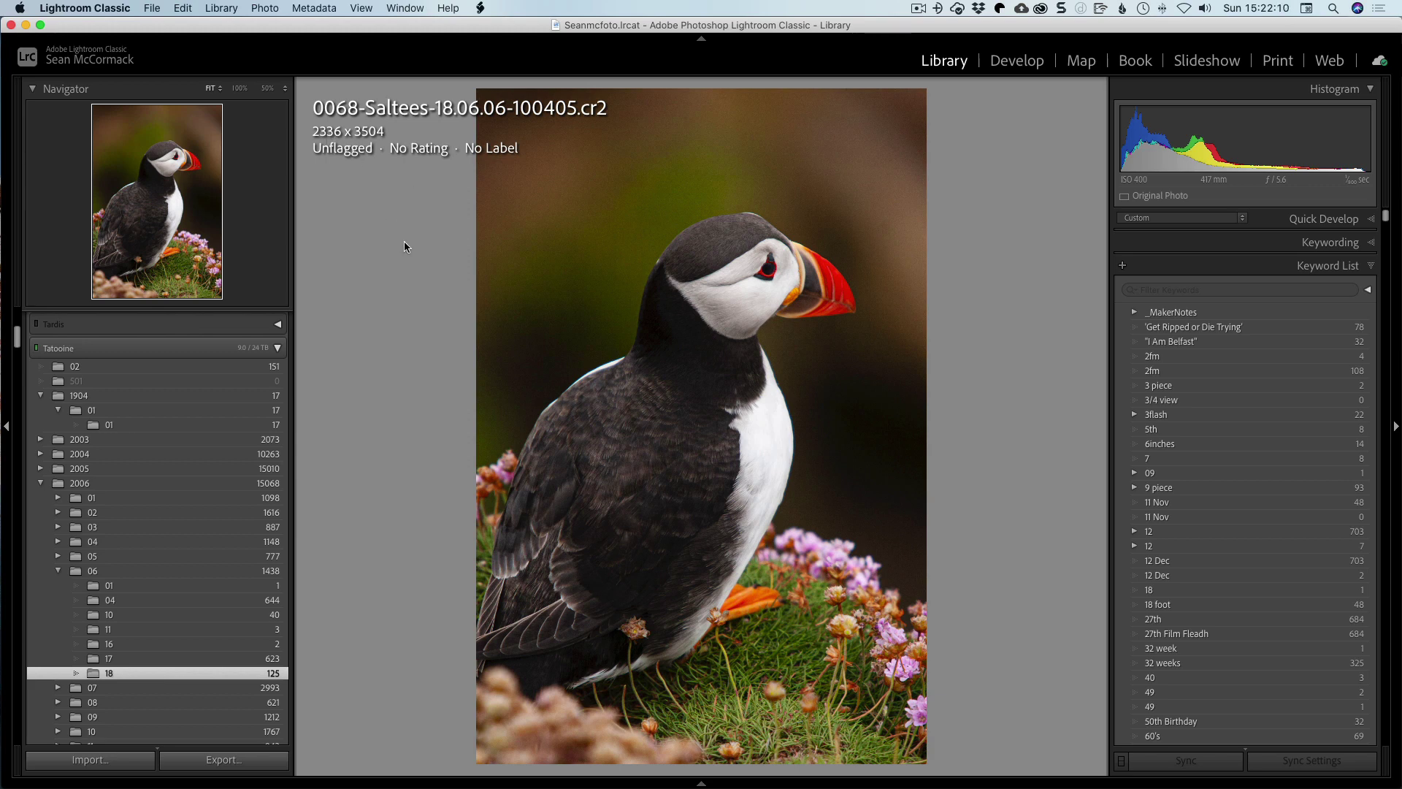
# From Finder, open 0068-Saltees-18.06.06-100405.cr2 with Adobe Photoshop 2021 (default)
pyautogui.press('super+Tab')
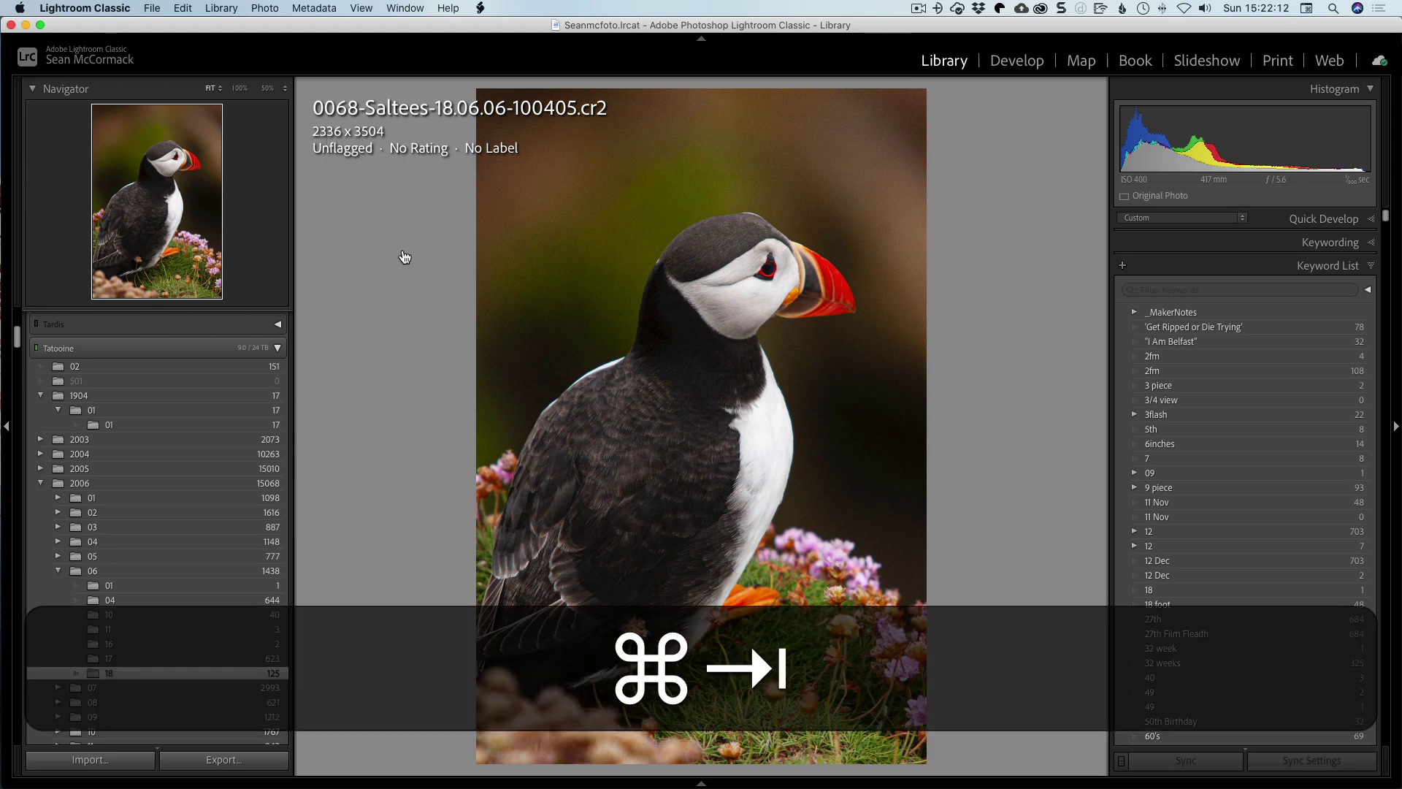
pyautogui.rightClick(571, 310)
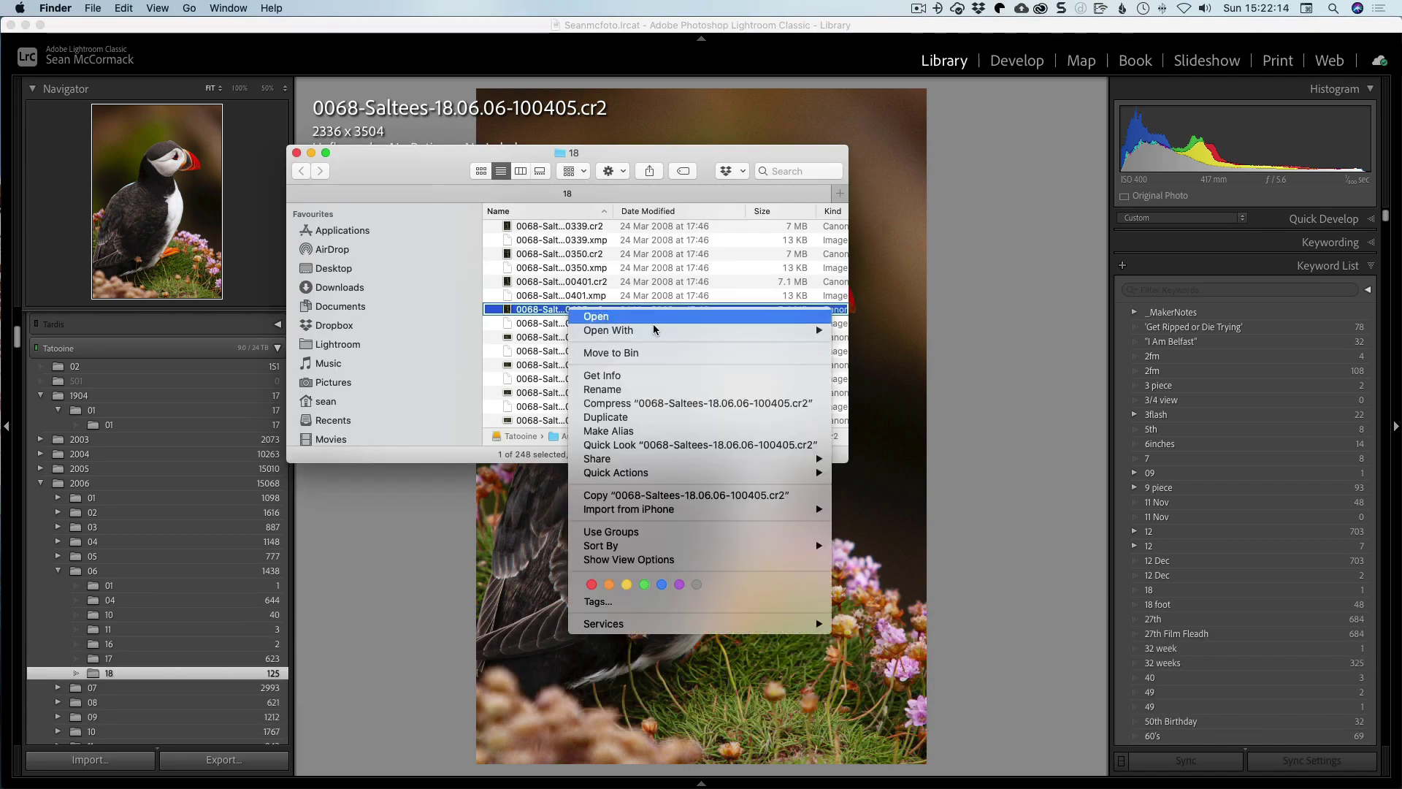
pyautogui.moveTo(752, 333)
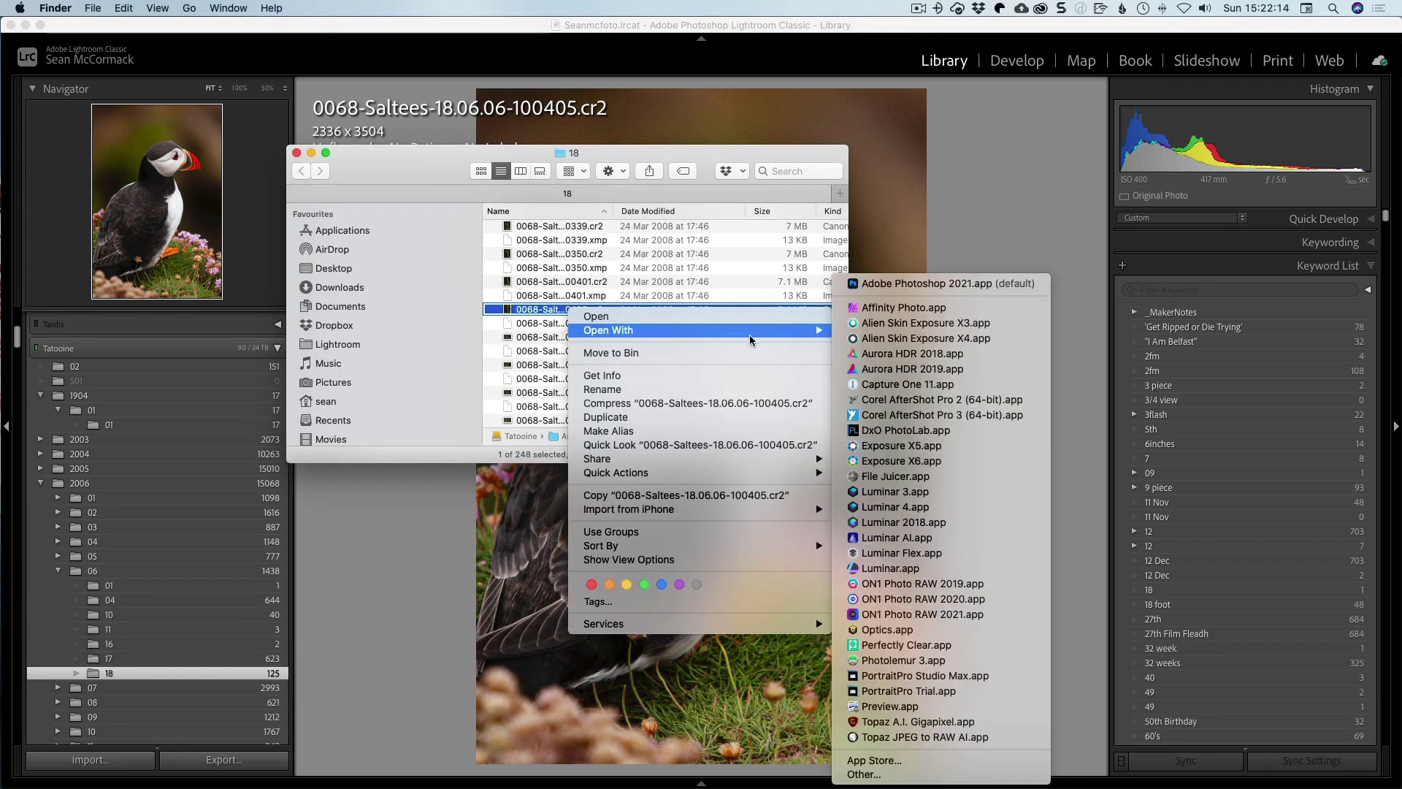
pyautogui.click(954, 285)
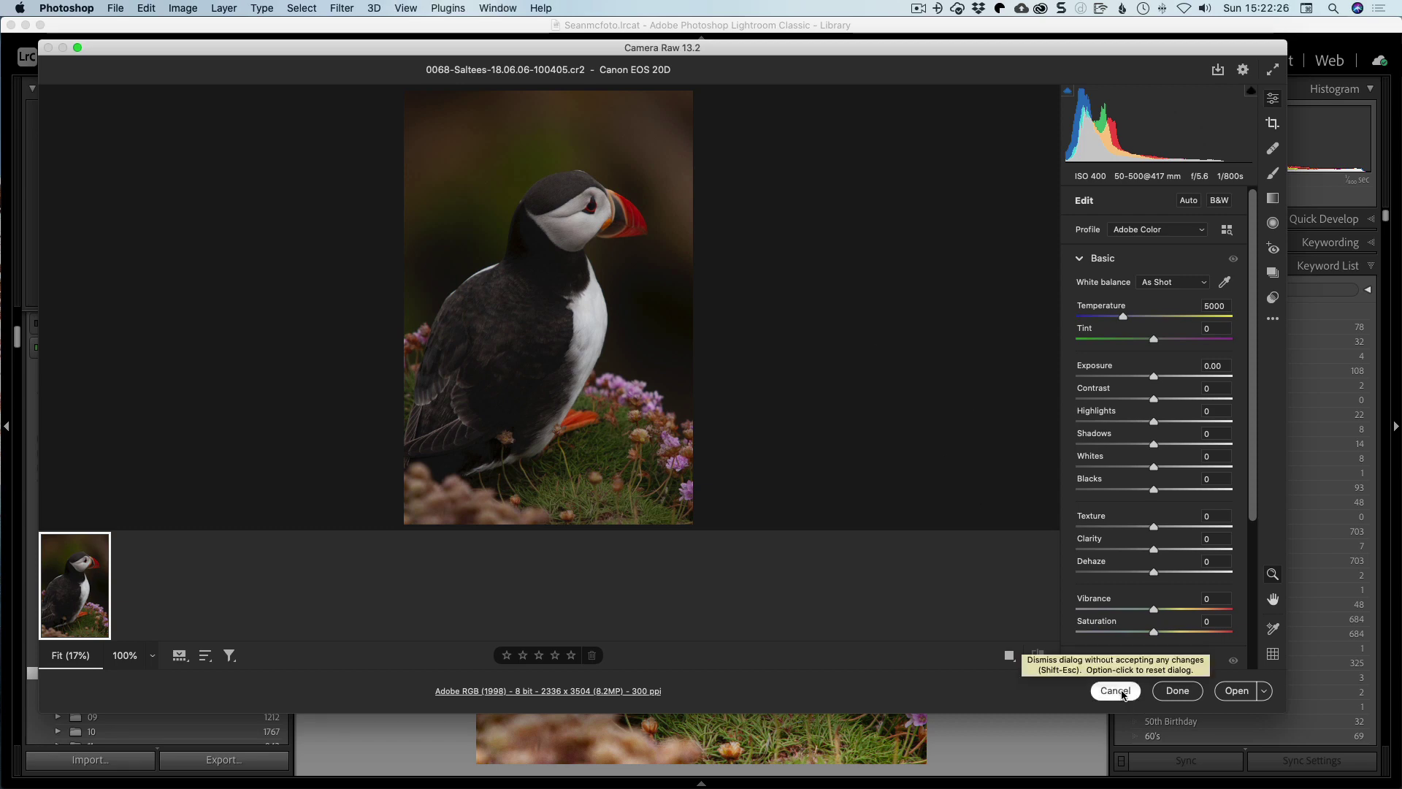
# Cancel Camera Raw without changes and bring Lightroom back to the front
pyautogui.click(1114, 689)
pyautogui.click(439, 549)
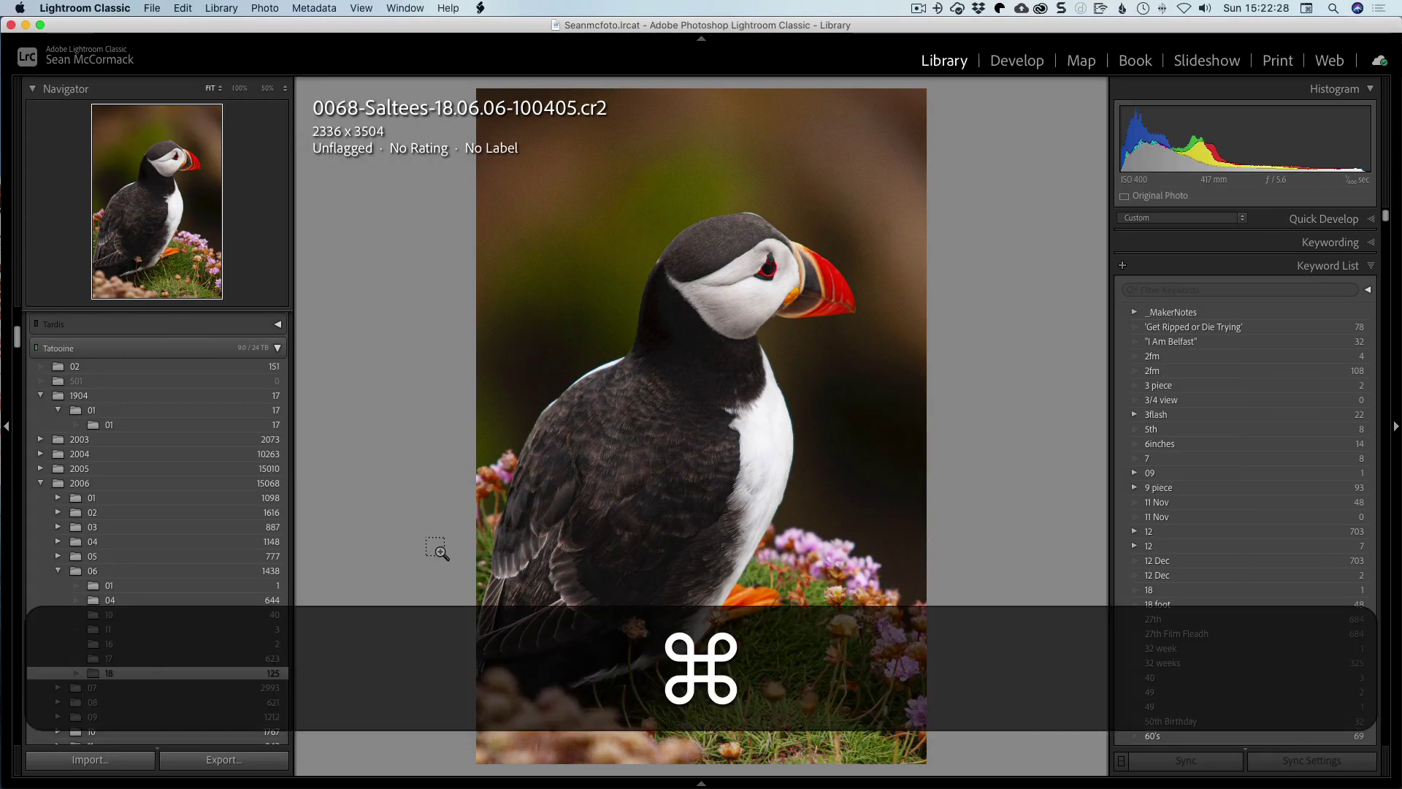
# Save Lightroom's edits to the XMP sidecar, then reopen the .cr2 in Photoshop's Camera Raw
pyautogui.press('super+s')
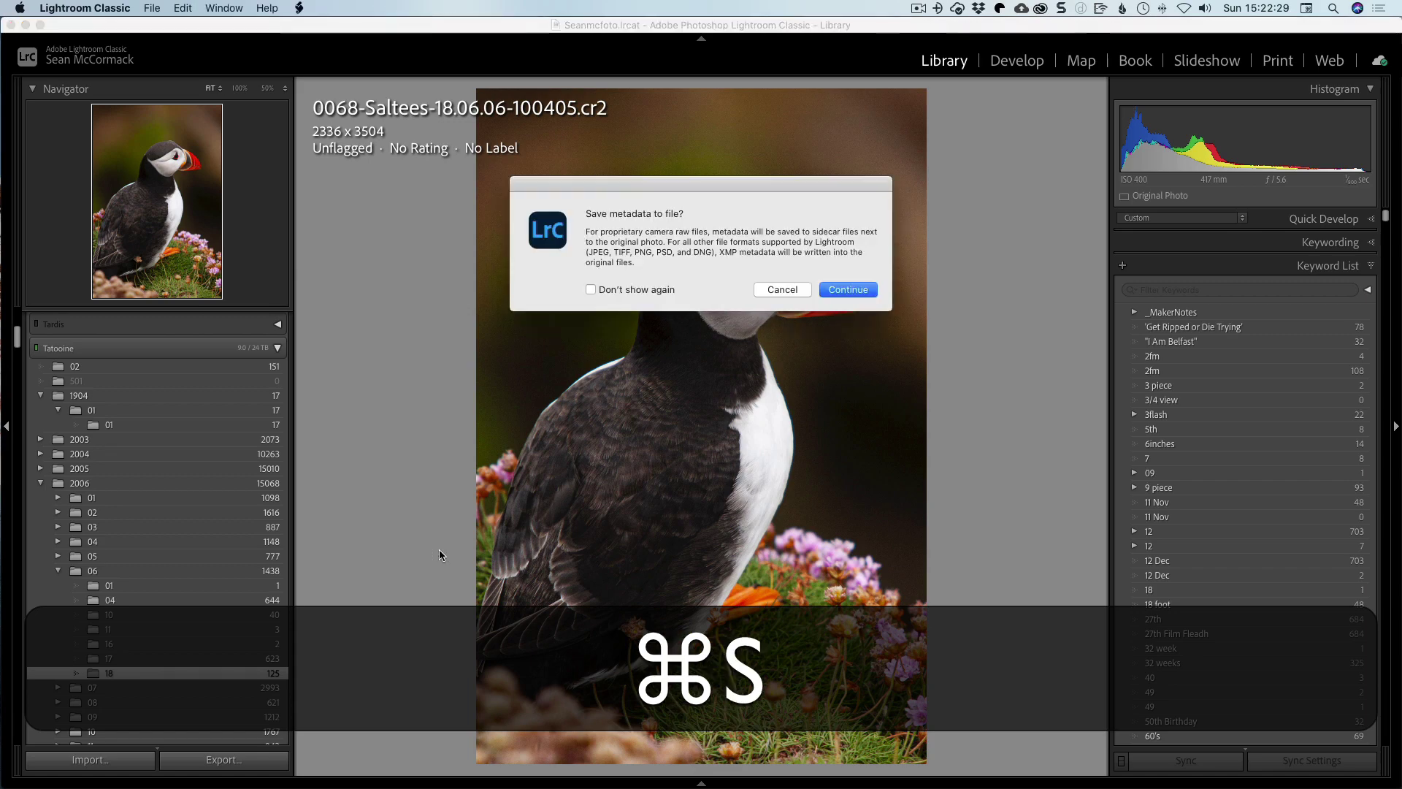
pyautogui.click(850, 290)
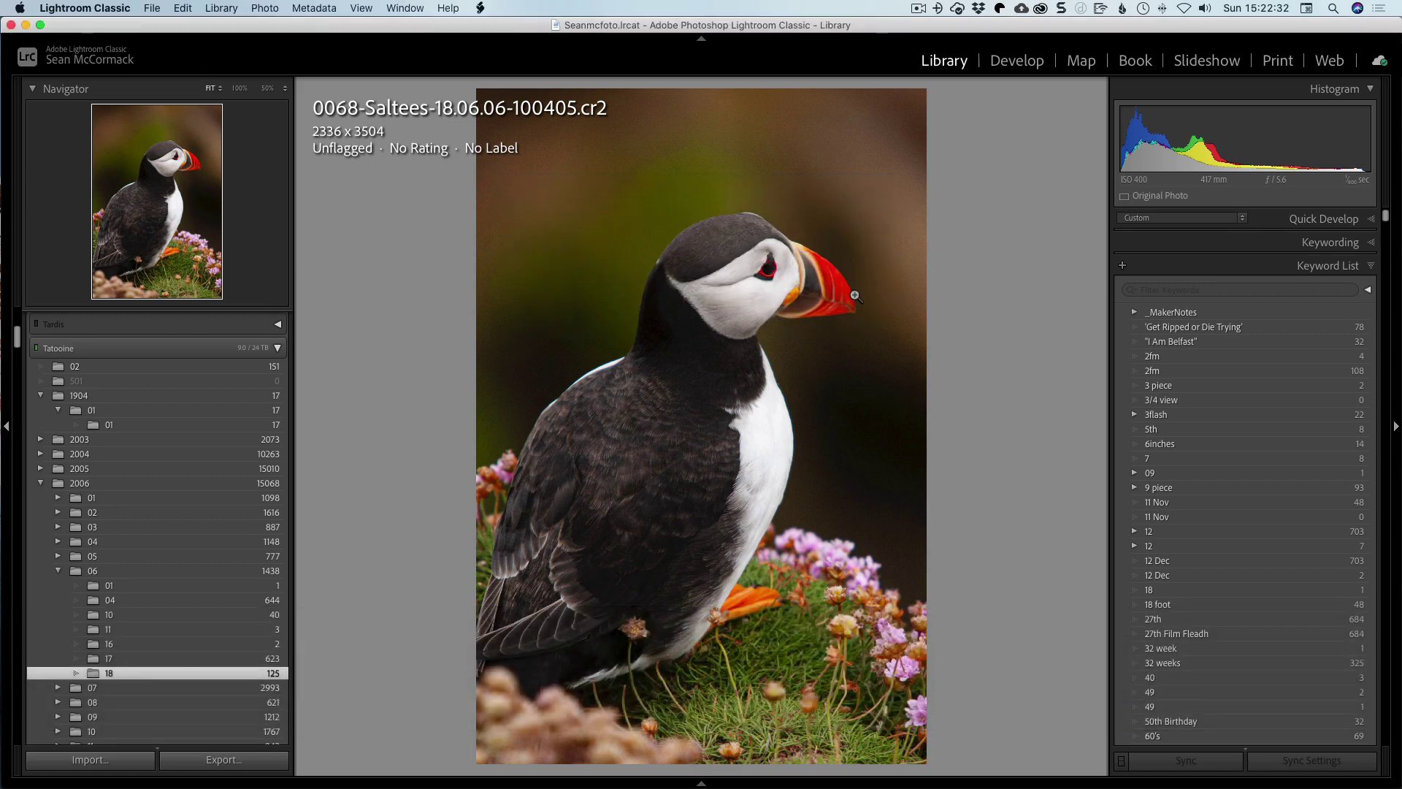
pyautogui.press('super+Tab')
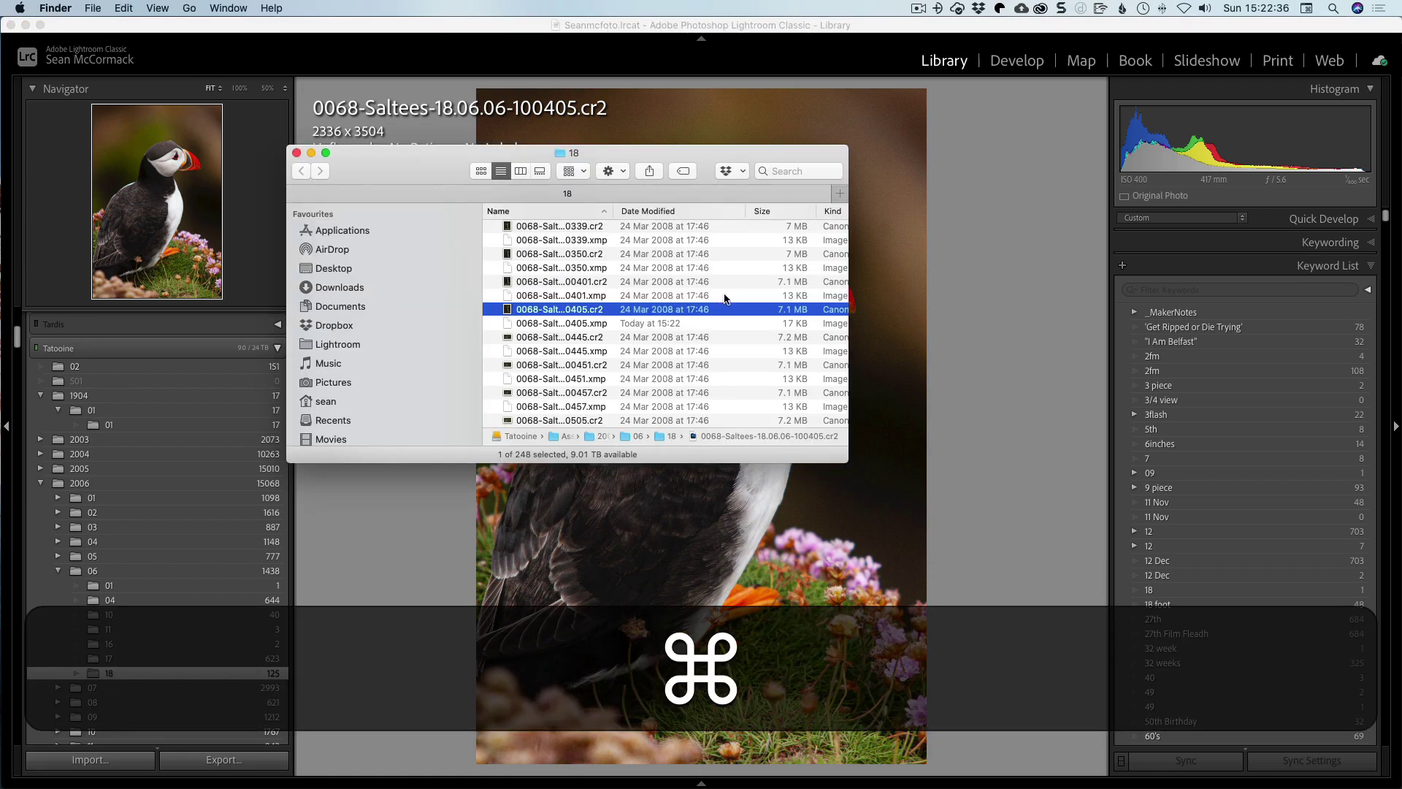
pyautogui.rightClick(642, 310)
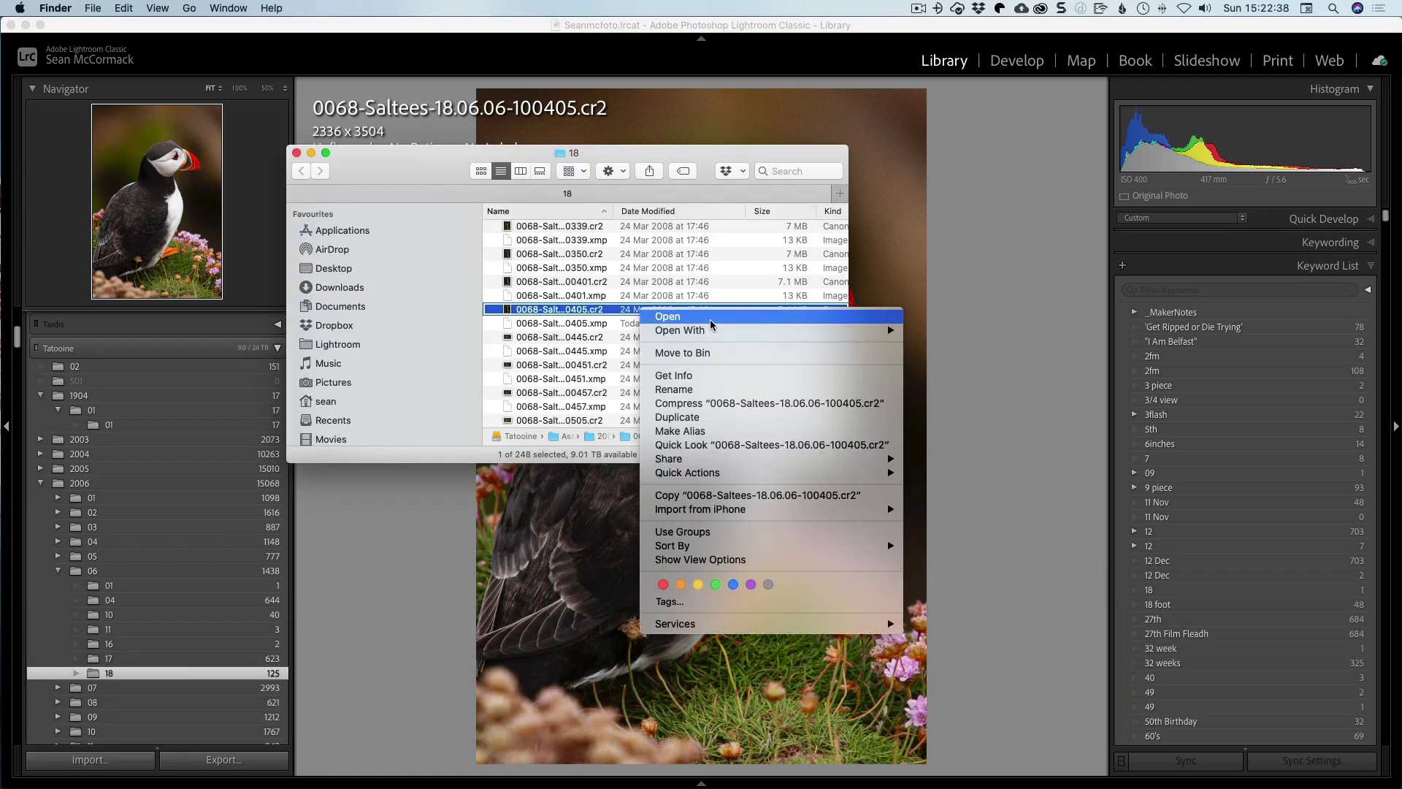
pyautogui.moveTo(735, 330)
pyautogui.click(1013, 287)
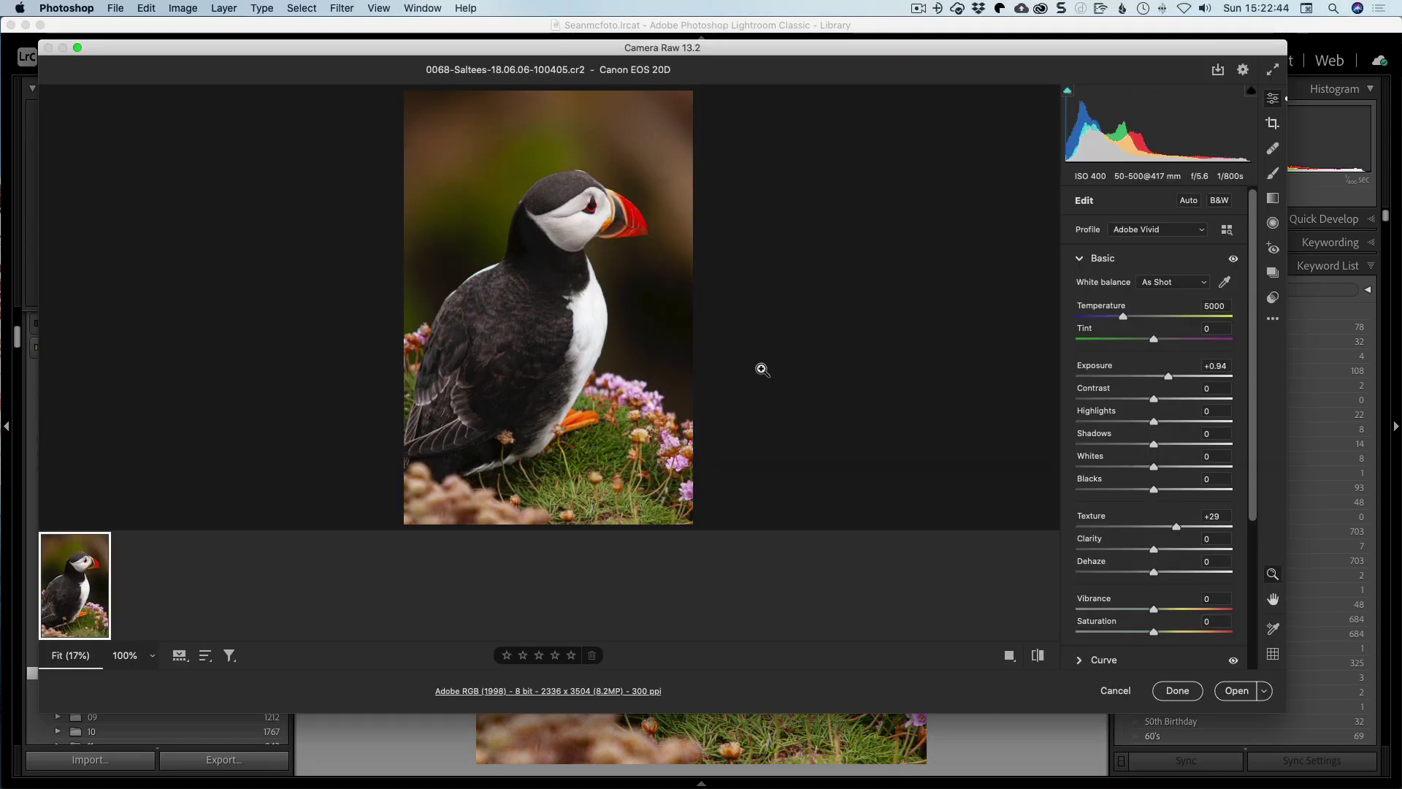
# Choose Enhance… on the puffin photo and run Super Resolution to produce a new DNG
pyautogui.rightClick(587, 346)
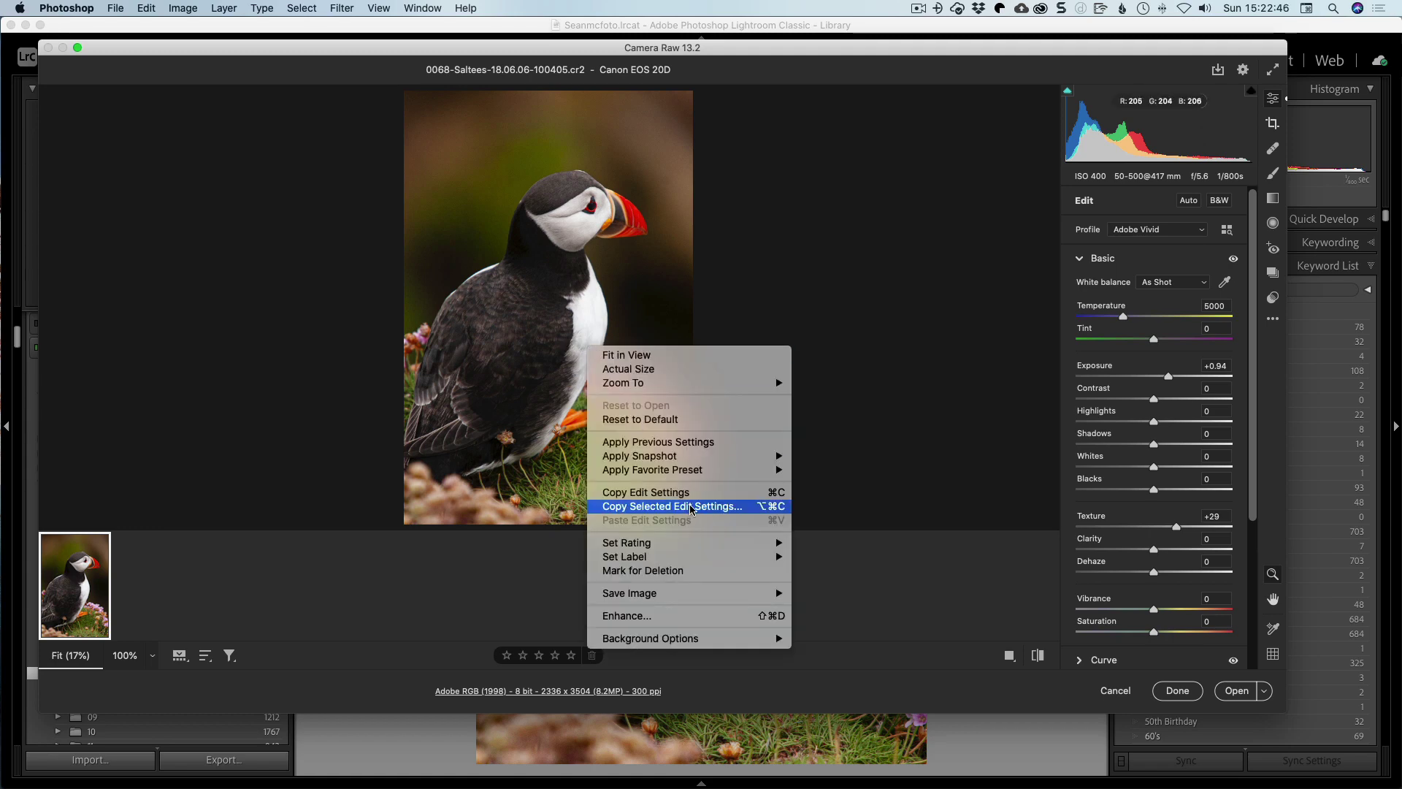
pyautogui.click(698, 618)
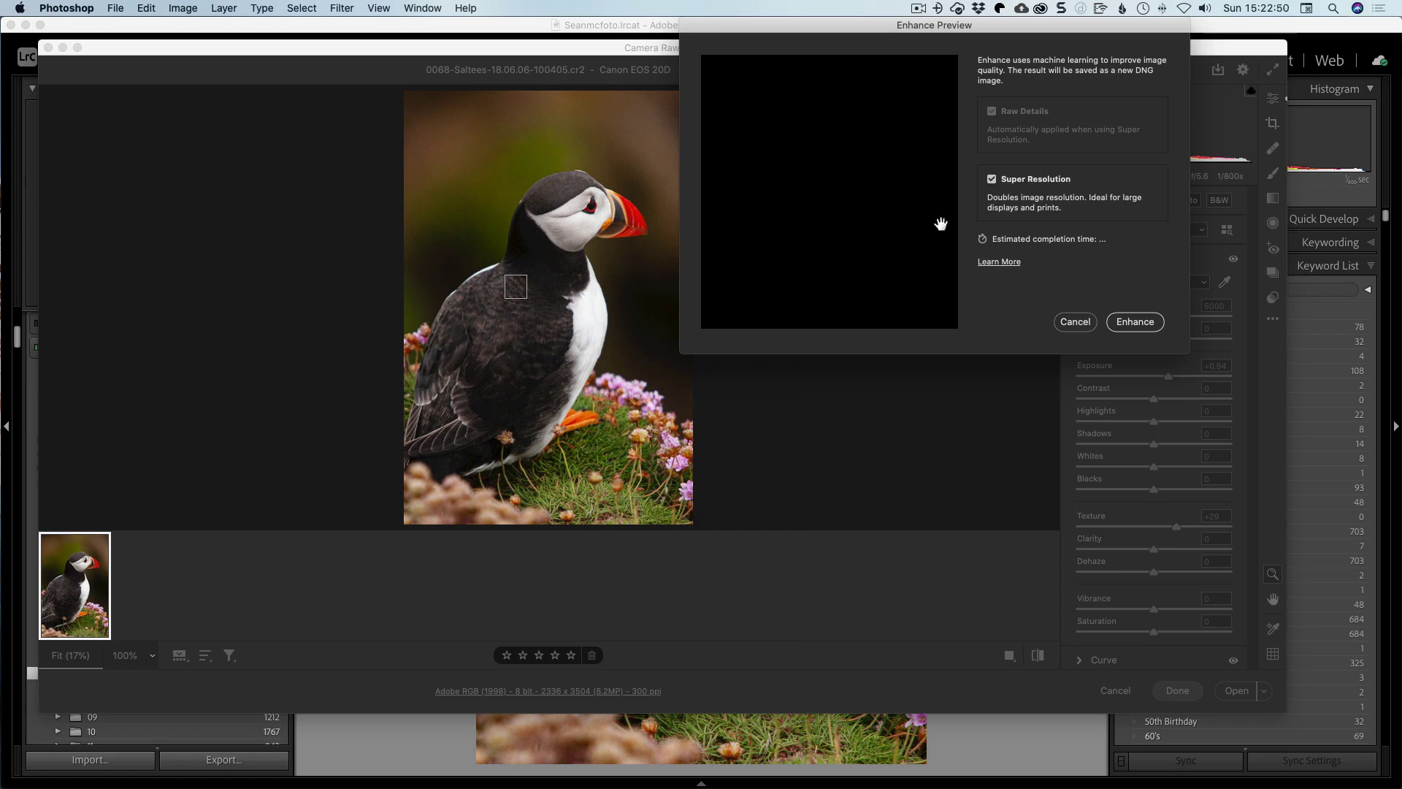
pyautogui.moveTo(835, 133); pyautogui.dragTo(830, 188)
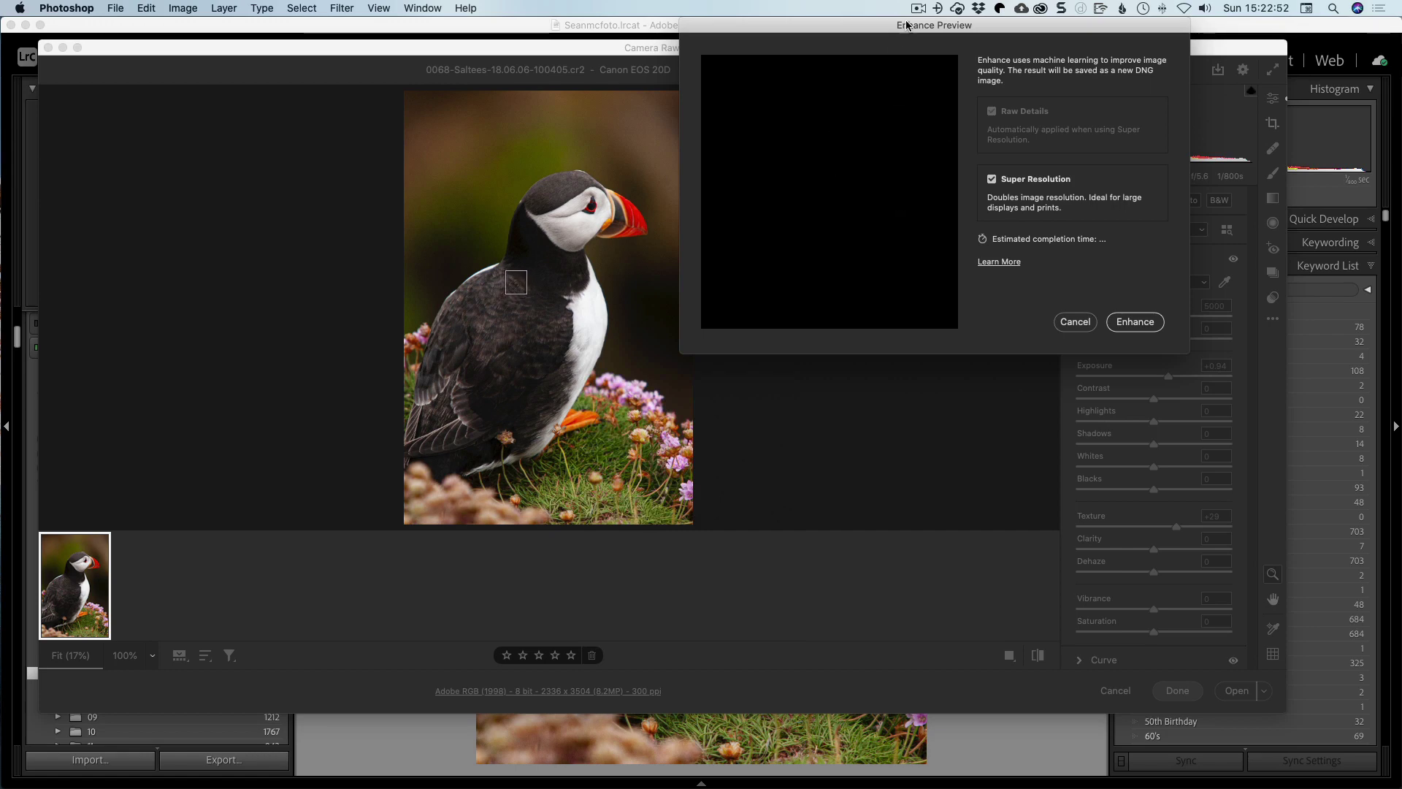
pyautogui.moveTo(906, 26); pyautogui.dragTo(761, 155)
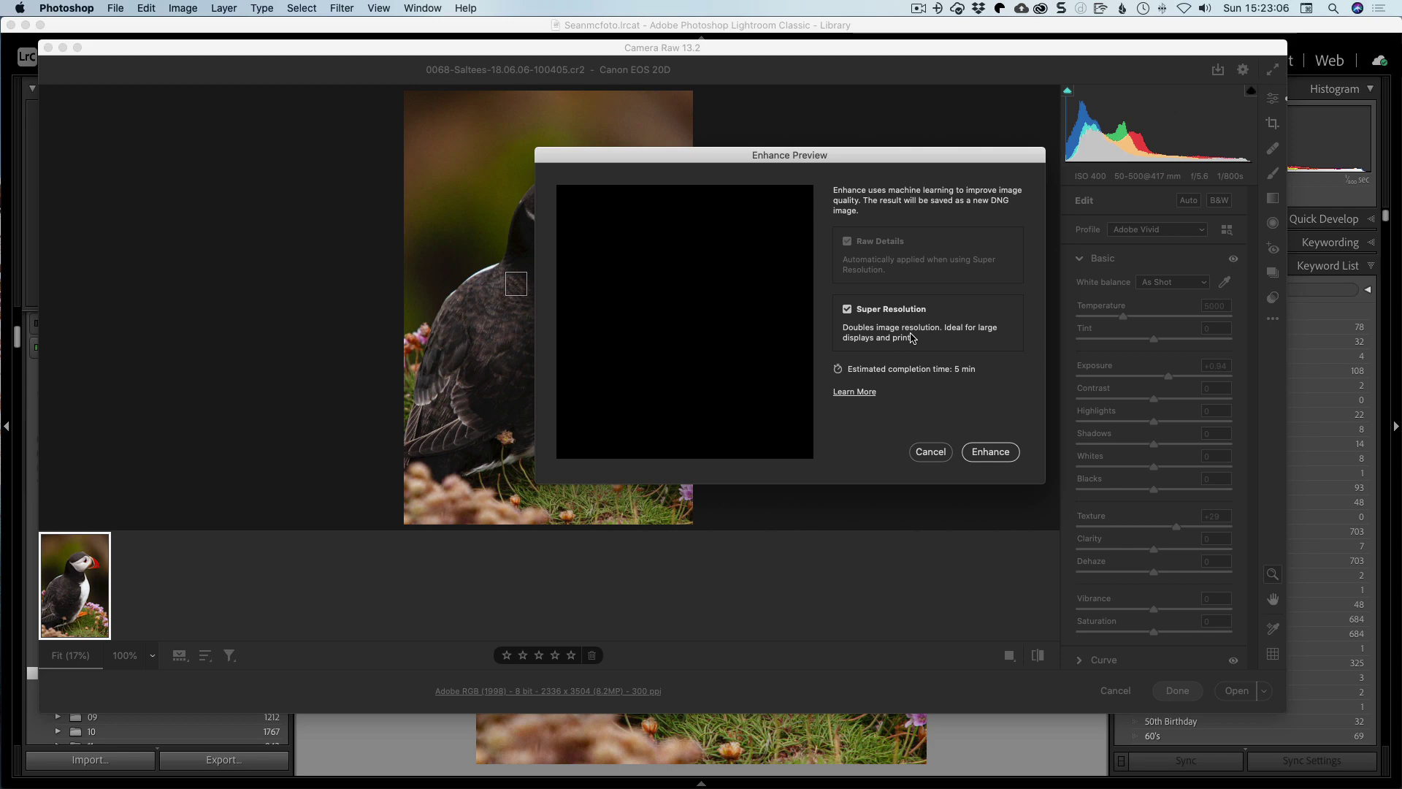
pyautogui.click(990, 452)
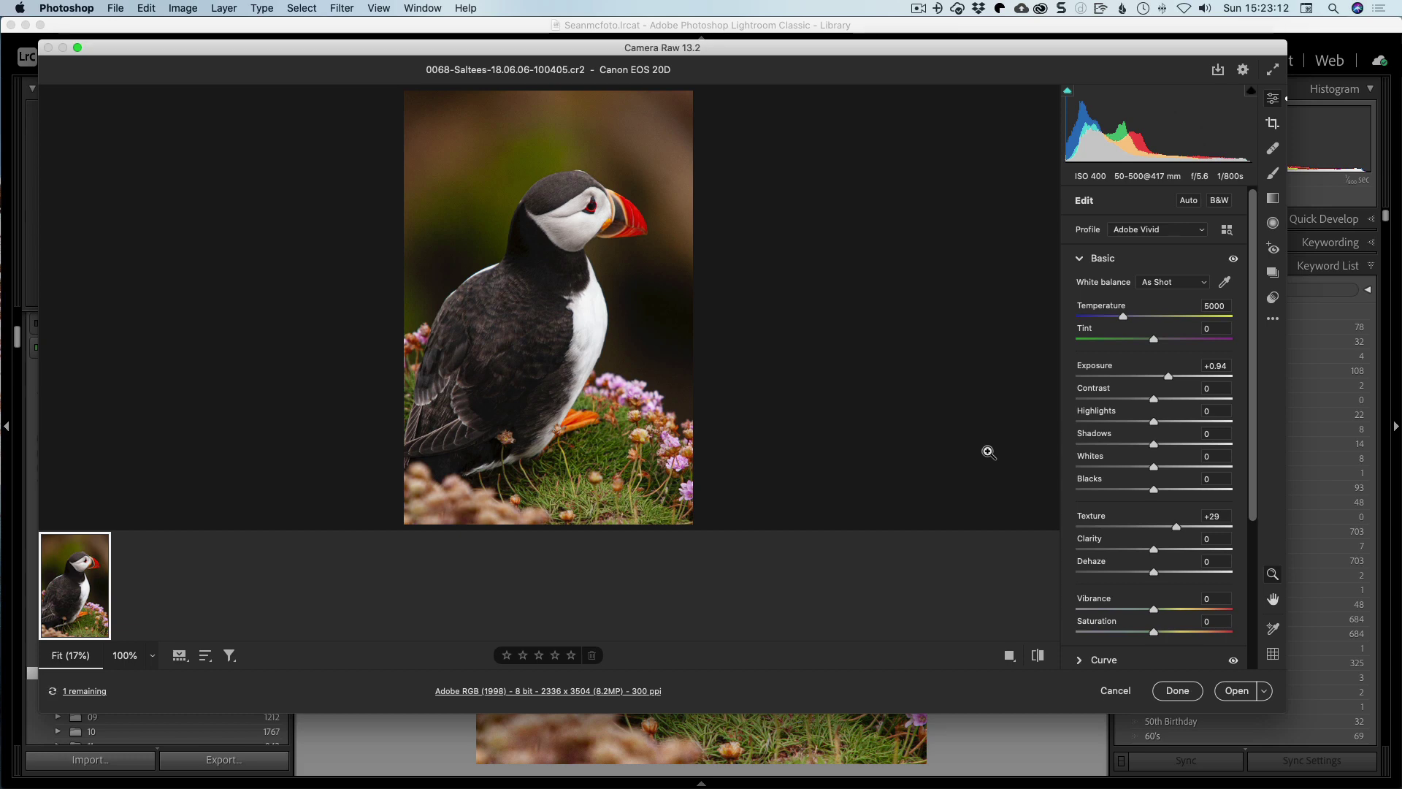
# Check the new 100.9 MB enhanced DNG in Finder's 18 folder, then return to Camera Raw
pyautogui.press('super+Tab')
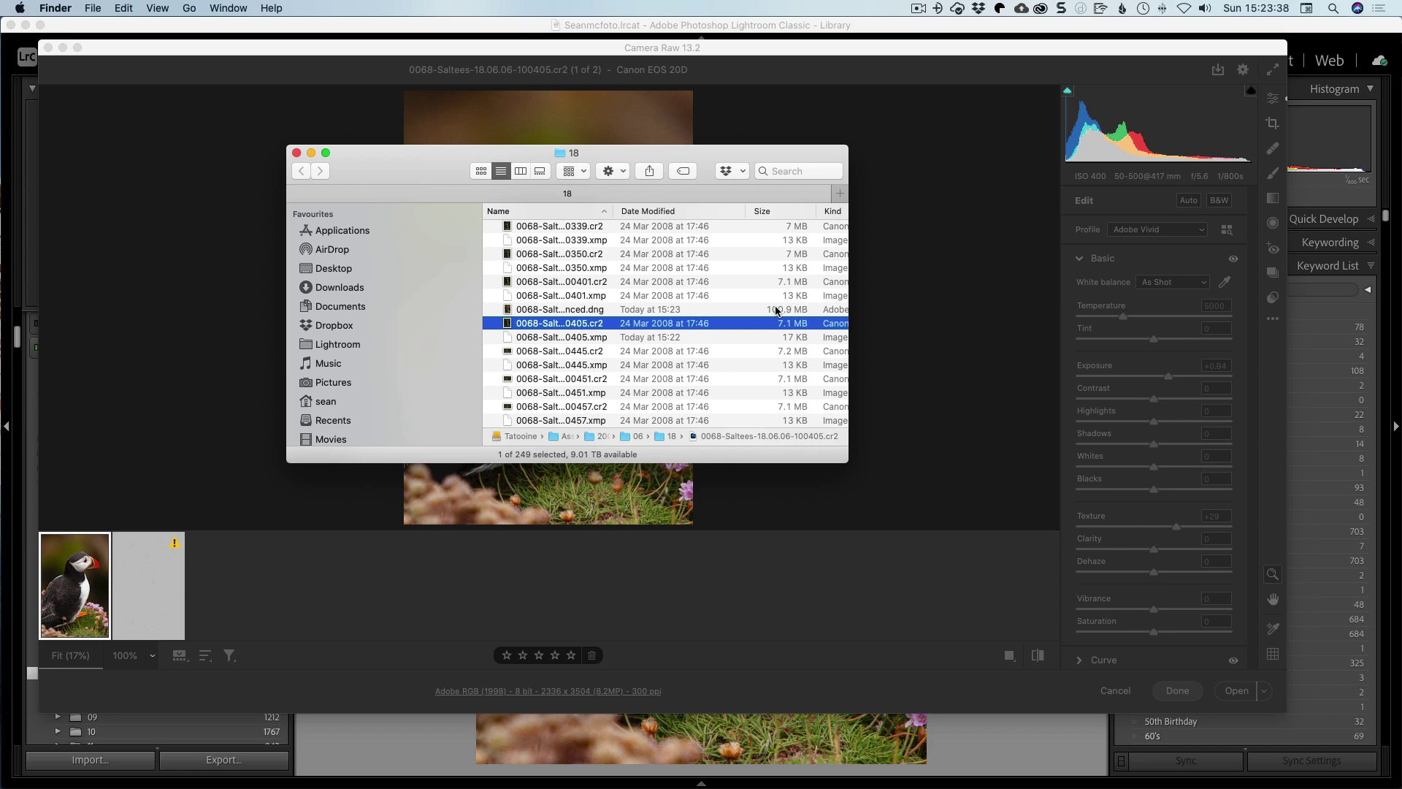
pyautogui.click(983, 616)
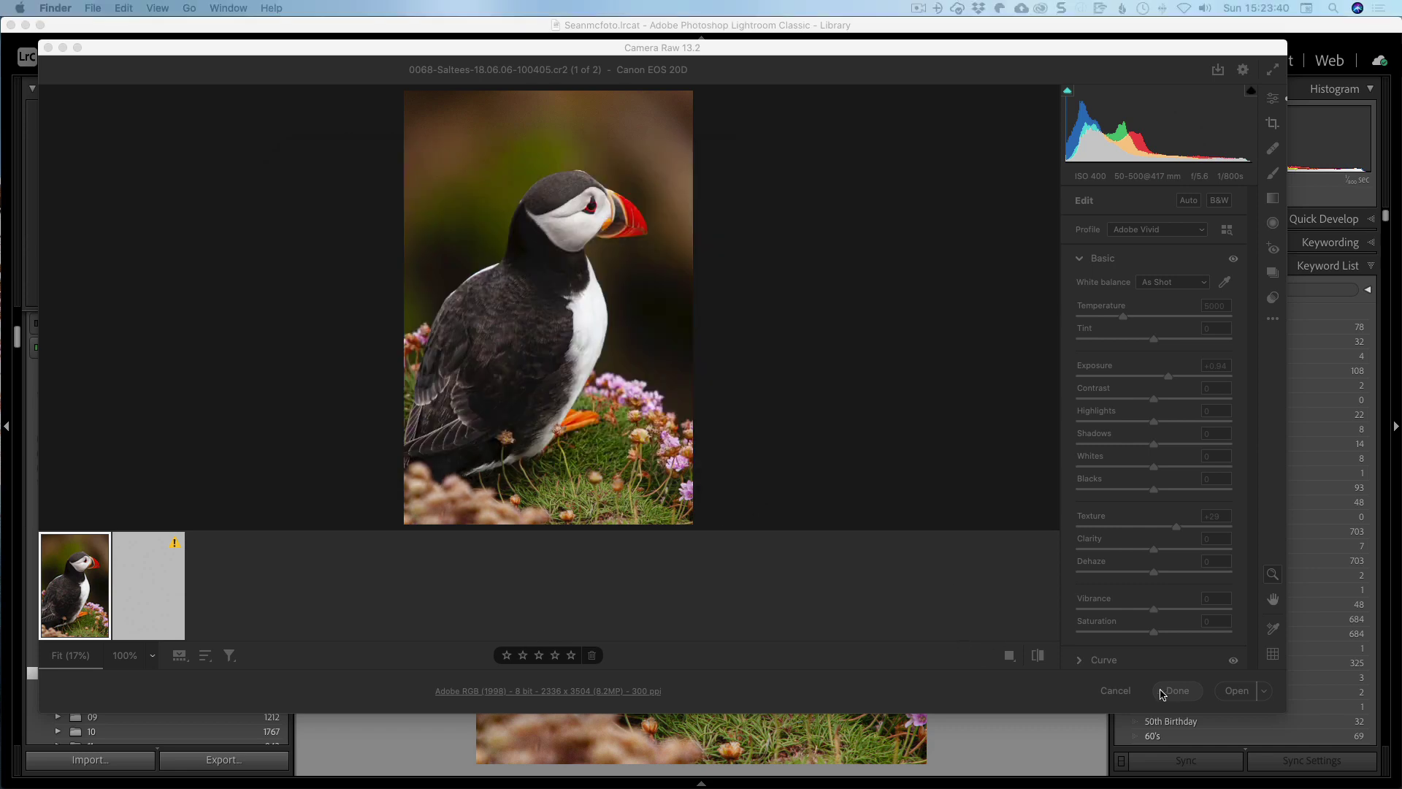
# Close Camera Raw, synchronize folder 18 to import the Enhanced DNG, and view it at 4672 x 7008
pyautogui.click(1116, 692)
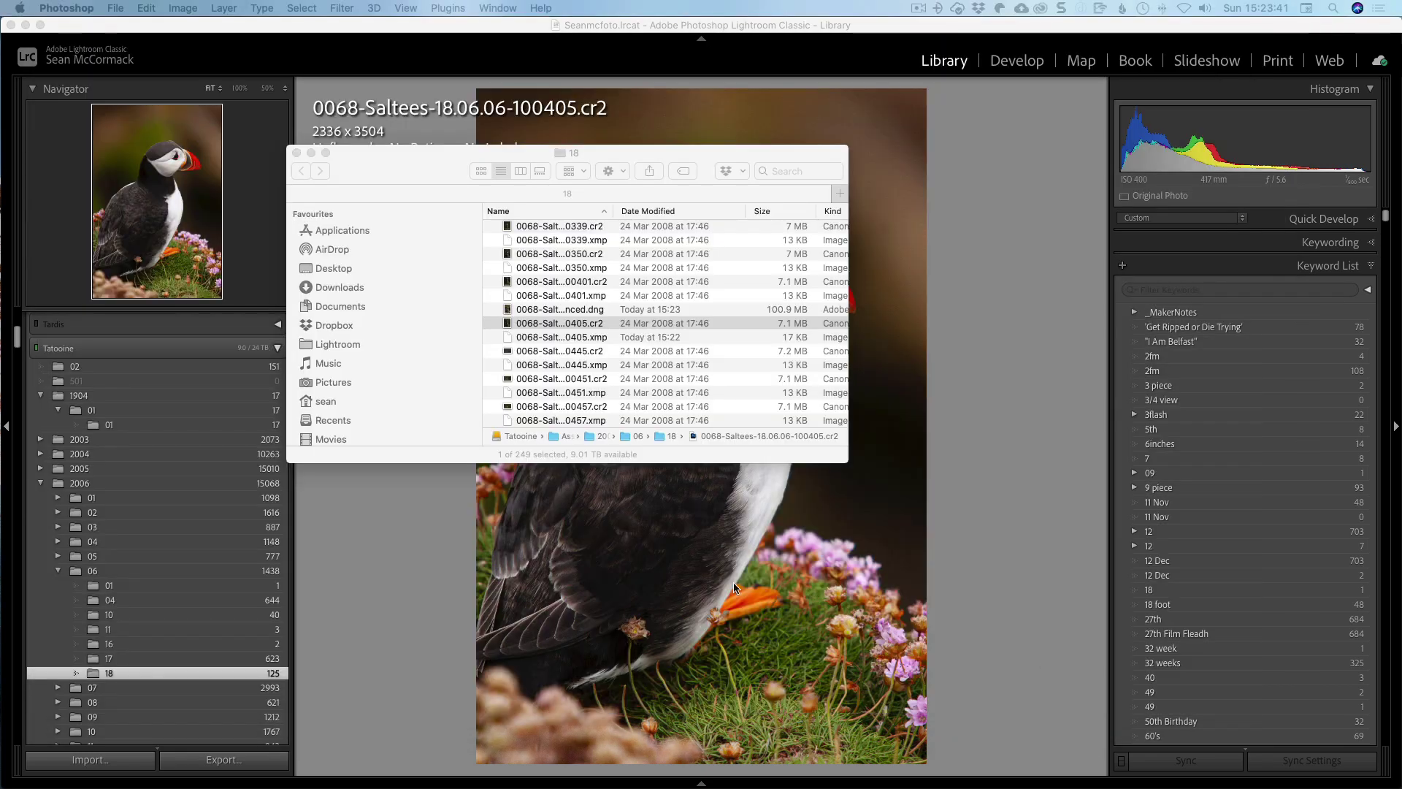
pyautogui.click(444, 593)
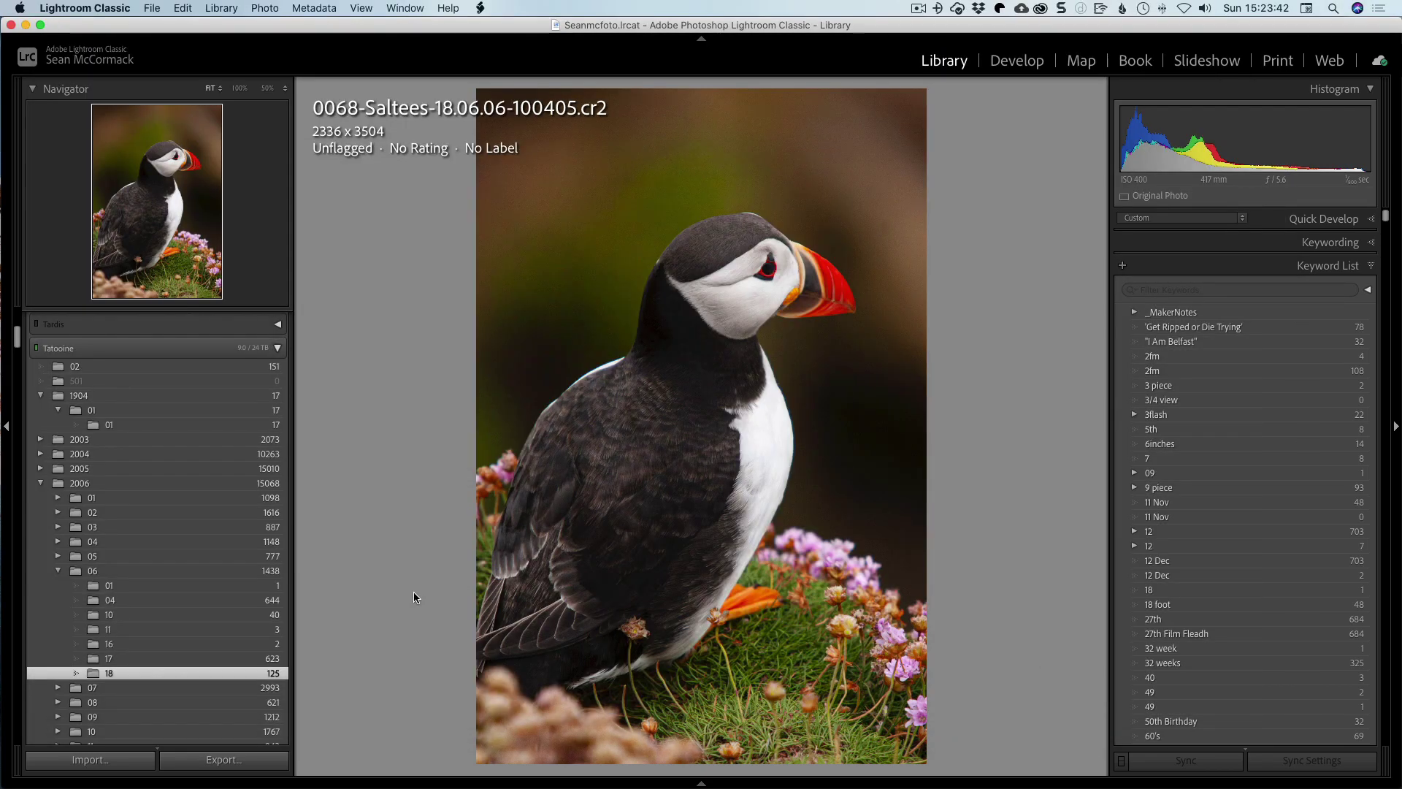
pyautogui.rightClick(223, 672)
pyautogui.click(282, 656)
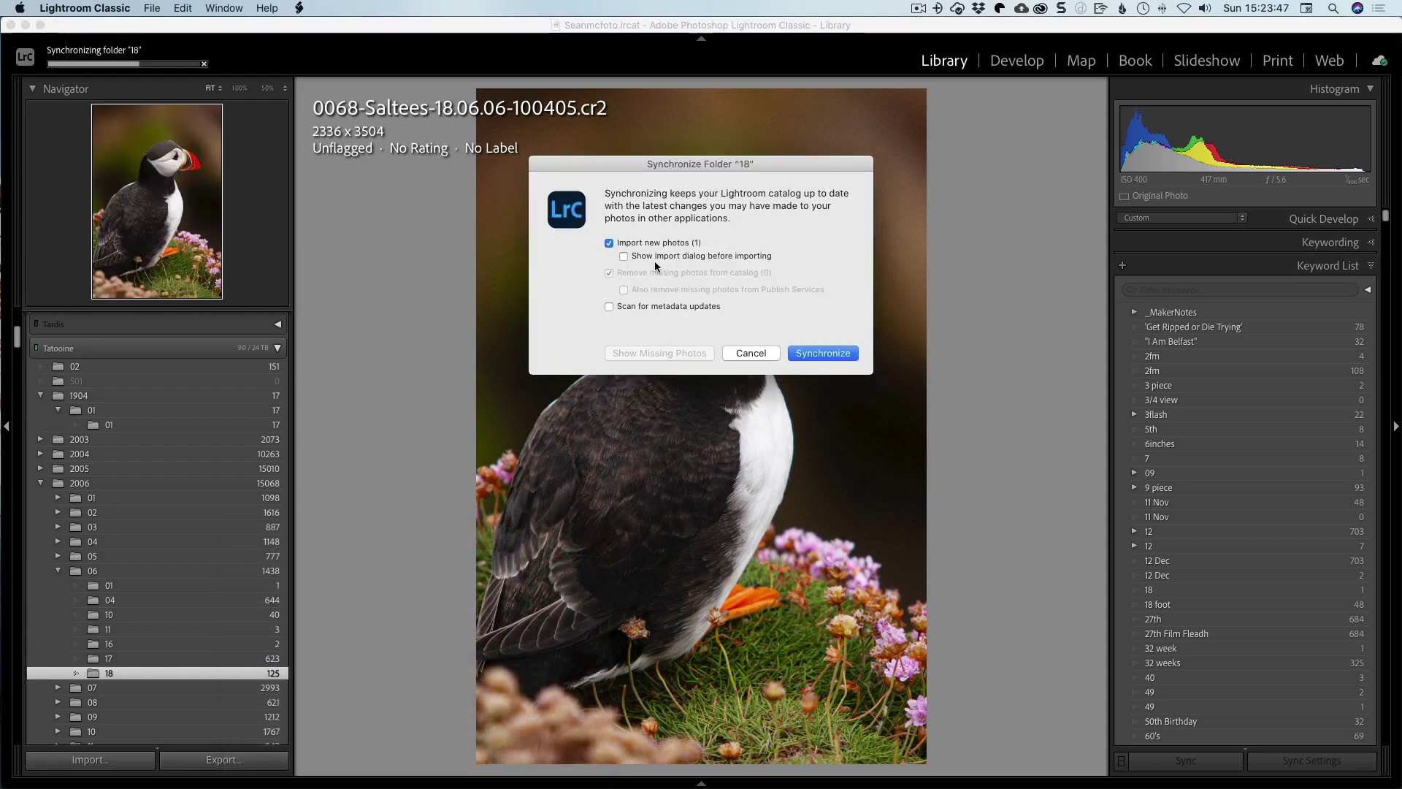
pyautogui.click(824, 354)
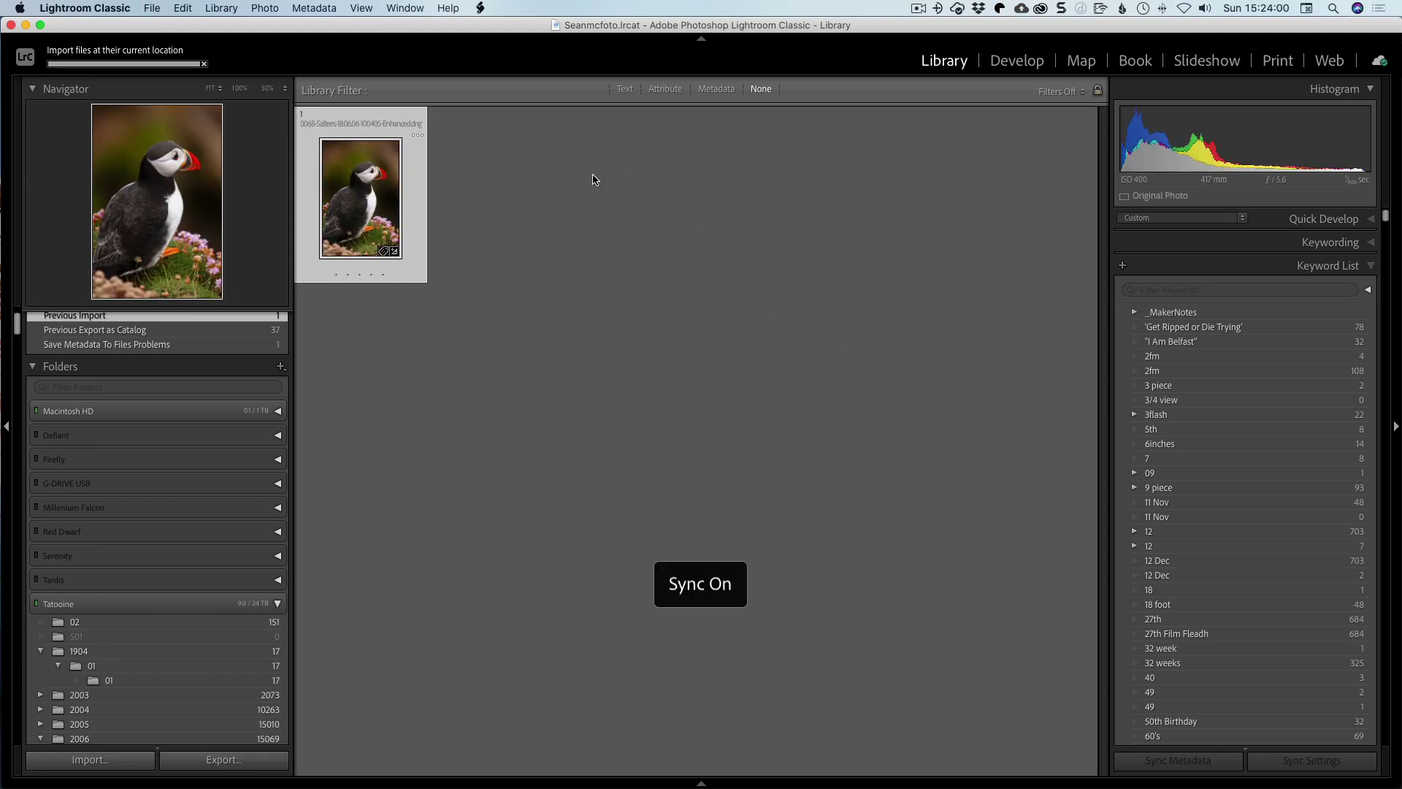
pyautogui.press('e')
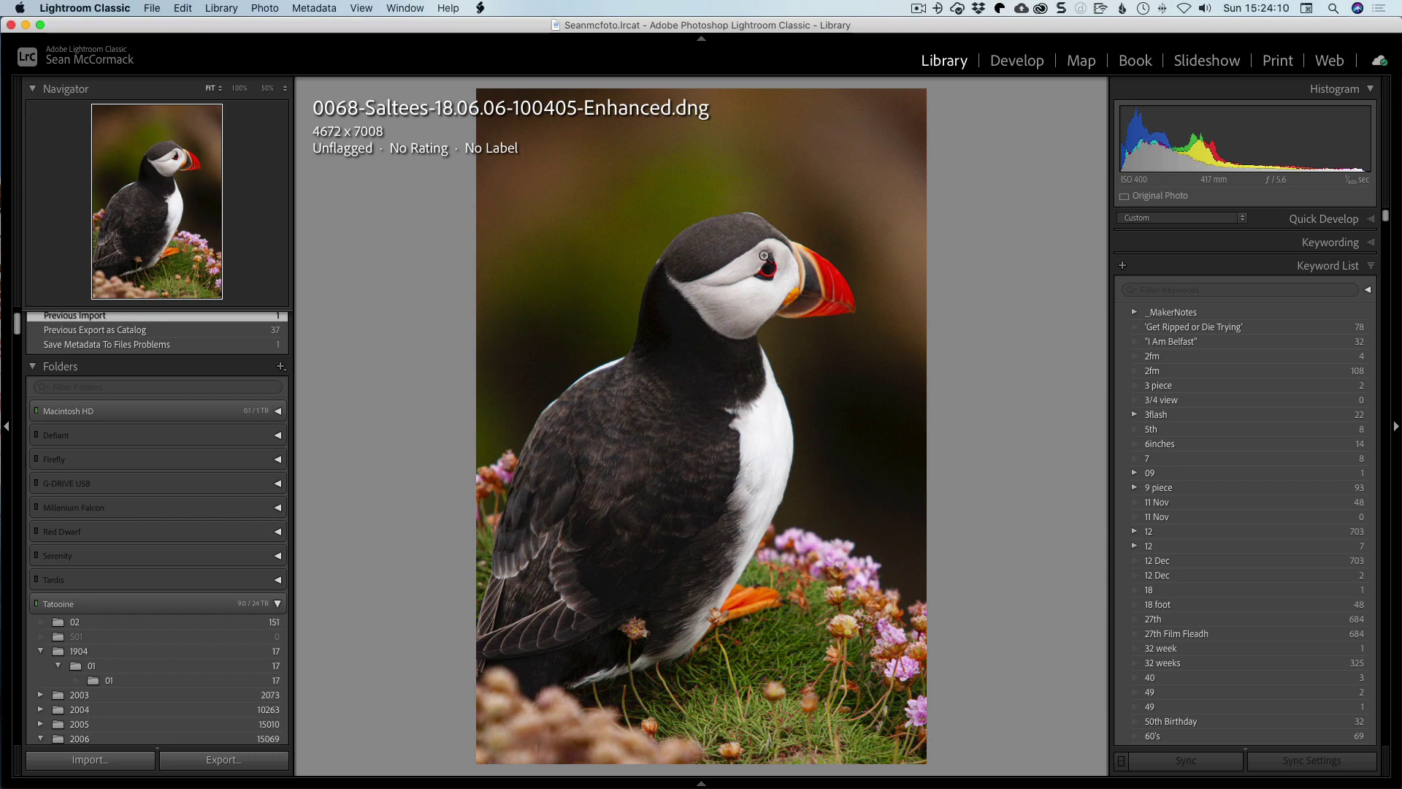
# Inspect the Enhanced DNG at 50% zoom around the puffin's head, then move it into Develop
pyautogui.click(774, 283)
pyautogui.moveTo(813, 304); pyautogui.dragTo(657, 263)
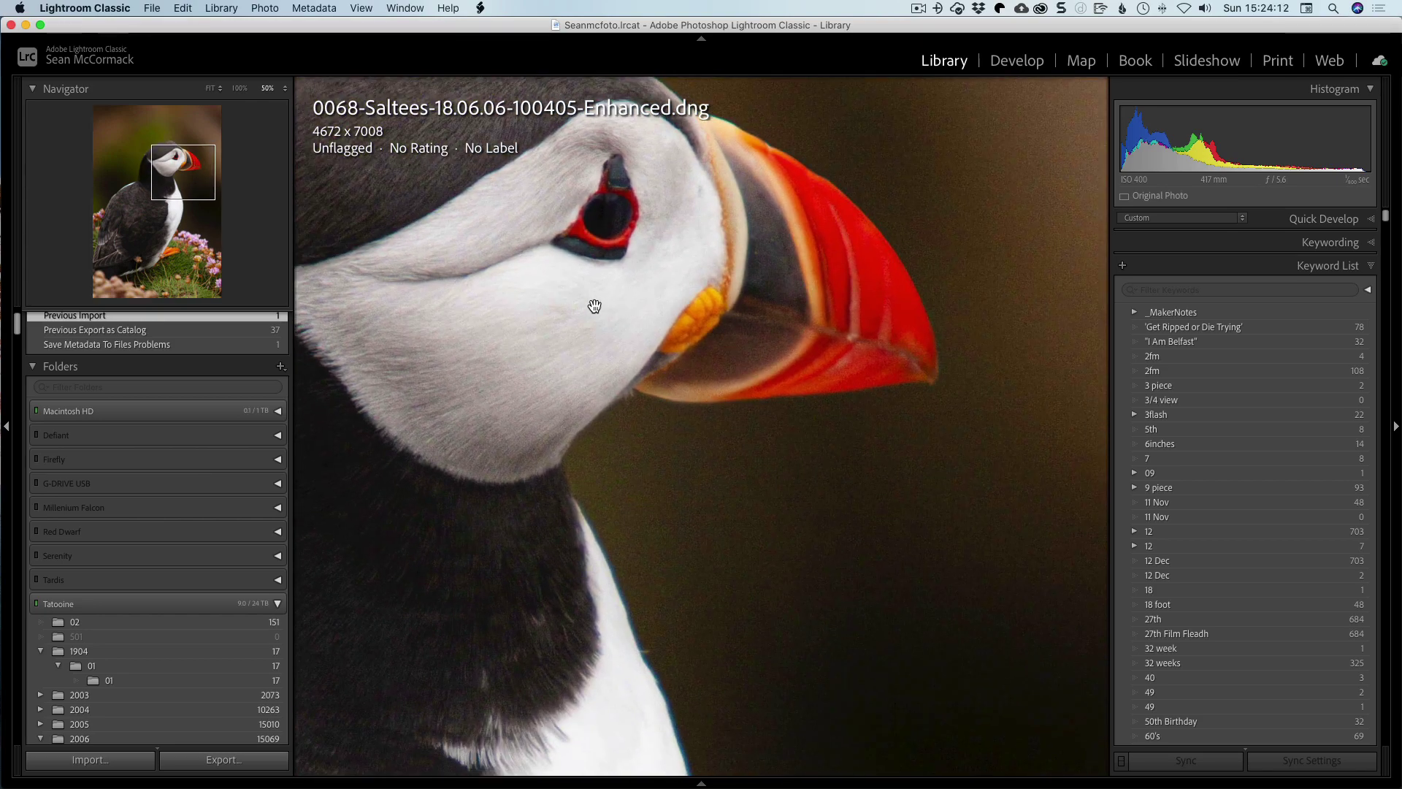
pyautogui.moveTo(592, 303); pyautogui.dragTo(691, 338)
pyautogui.press('d')
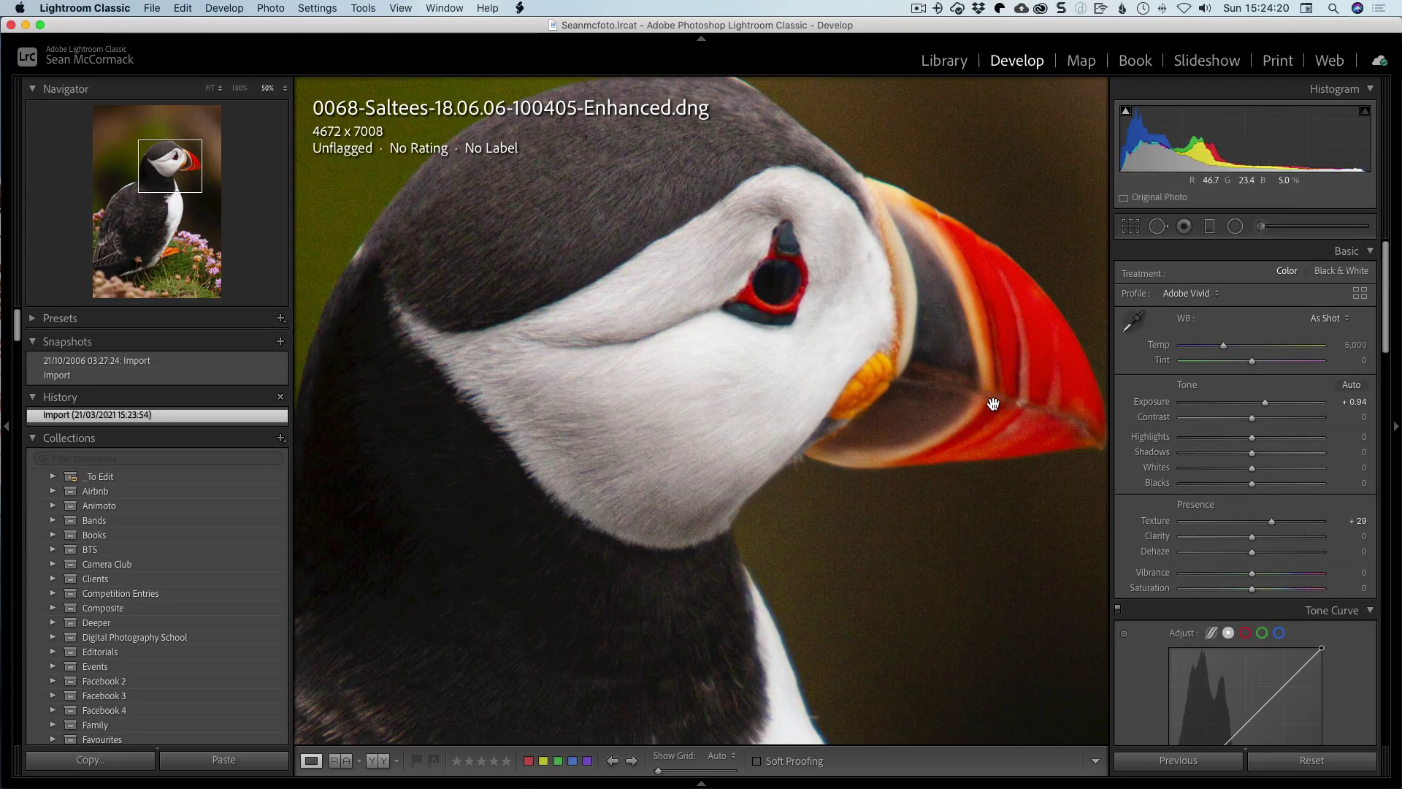
# With the background above the puffin in view, set Color Smoothness to 78 and Color noise to 34
pyautogui.moveTo(748, 305); pyautogui.dragTo(869, 397)
pyautogui.moveTo(712, 292); pyautogui.dragTo(945, 401)
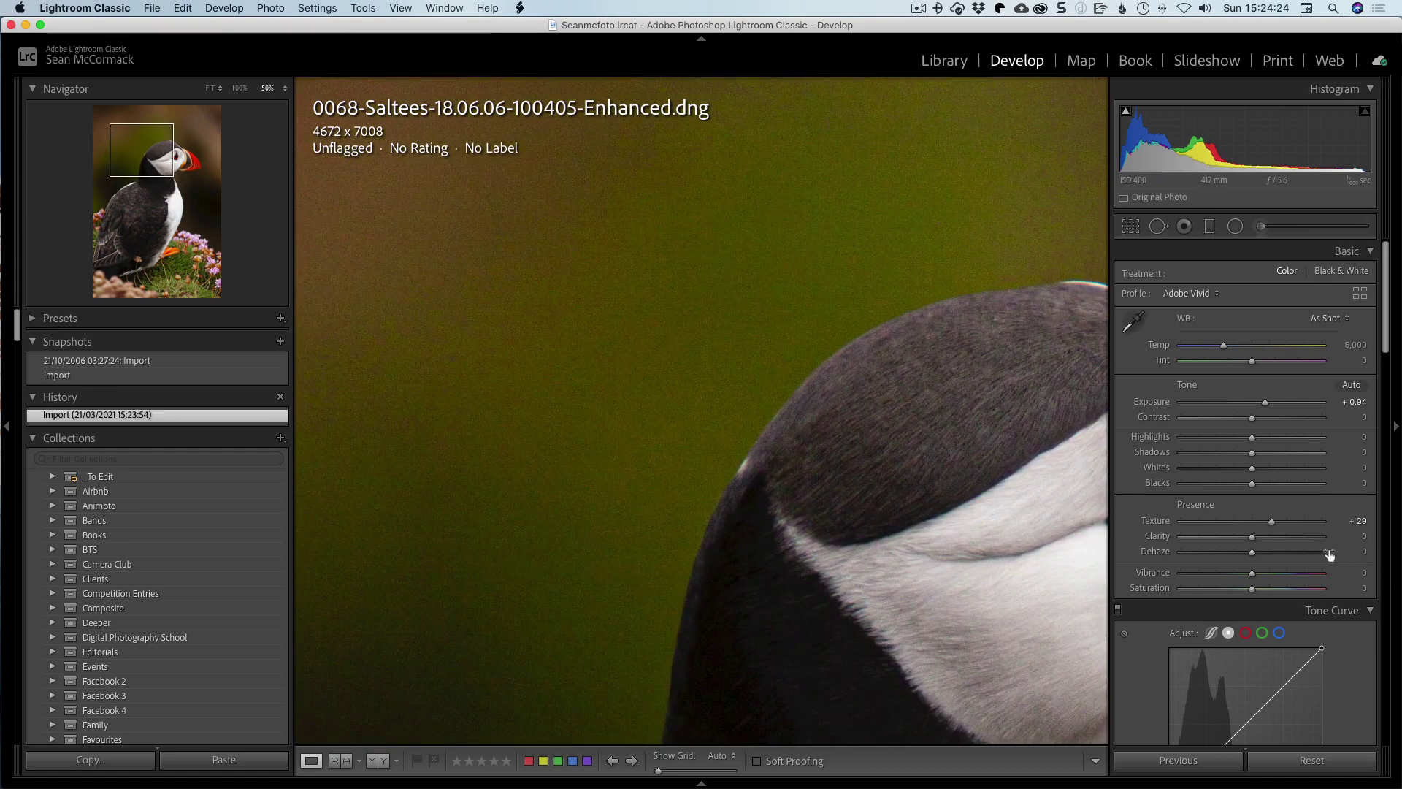
pyautogui.scroll(-10, 1290, 544)
pyautogui.scroll(-10, 1291, 544)
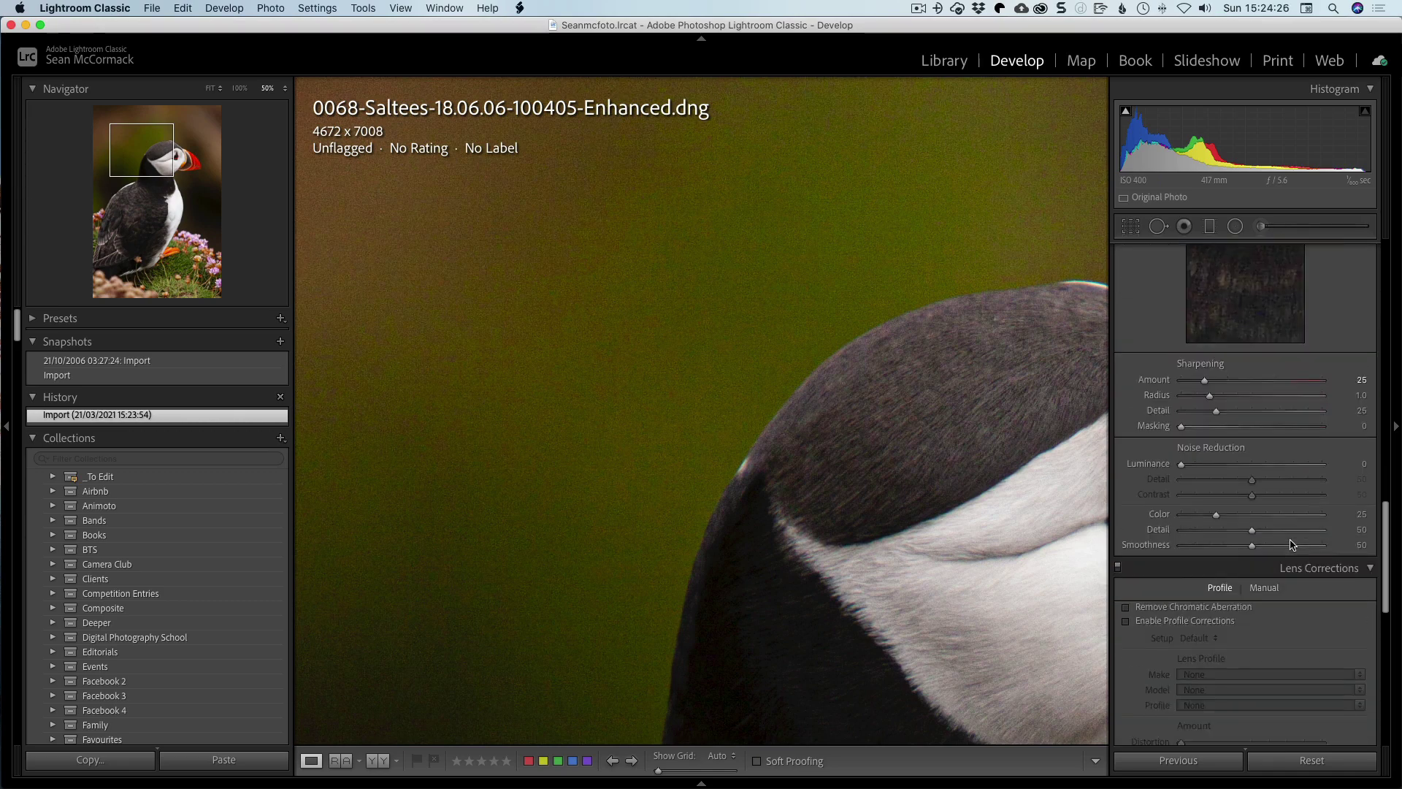
pyautogui.scroll(3, 1290, 544)
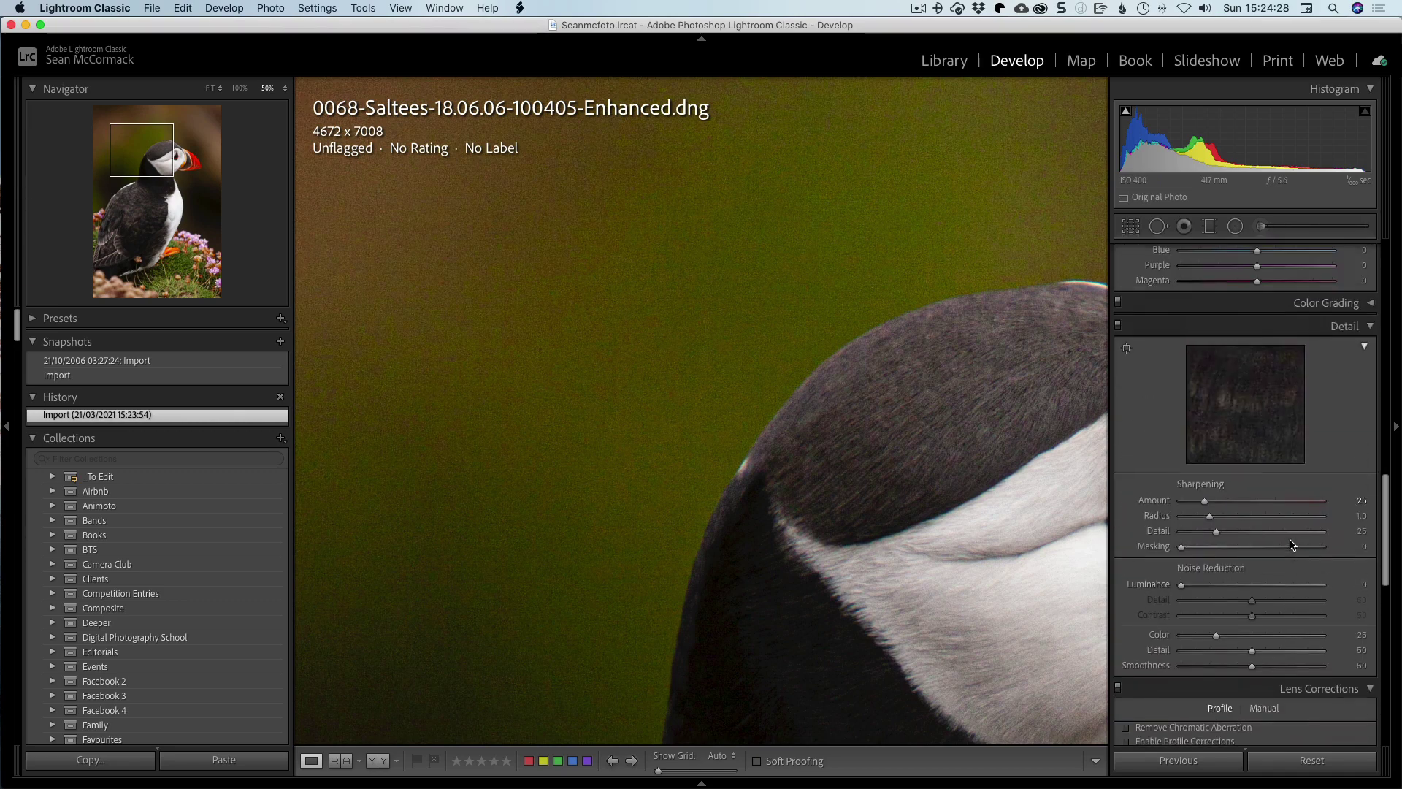
pyautogui.moveTo(1252, 666); pyautogui.dragTo(1290, 667)
pyautogui.moveTo(1216, 635); pyautogui.dragTo(1254, 628)
# Pan across the puffin's head and beak to check the noise reduction result
pyautogui.moveTo(892, 433); pyautogui.dragTo(651, 366)
pyautogui.moveTo(740, 317); pyautogui.dragTo(367, 336)
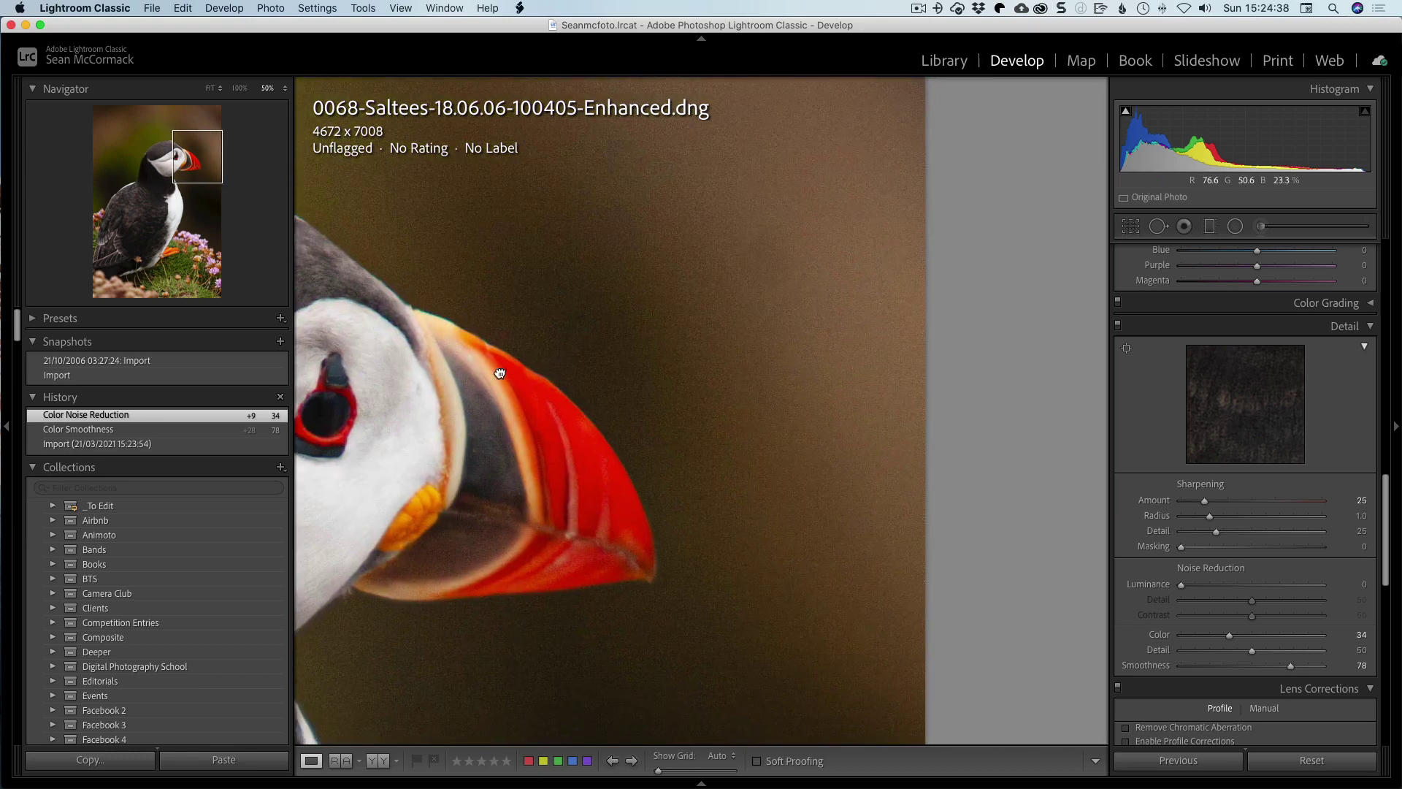
pyautogui.moveTo(510, 365); pyautogui.dragTo(611, 257)
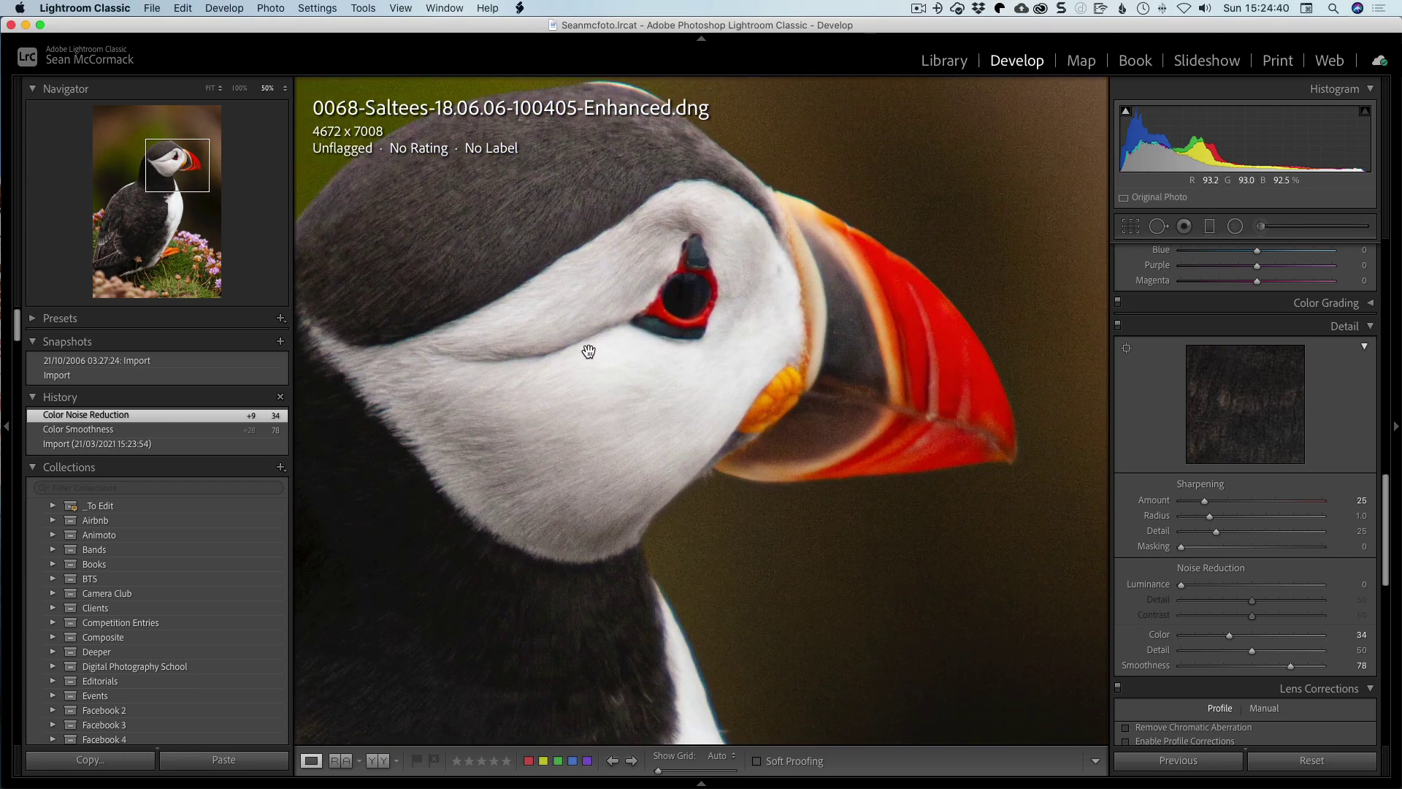
pyautogui.click(539, 333)
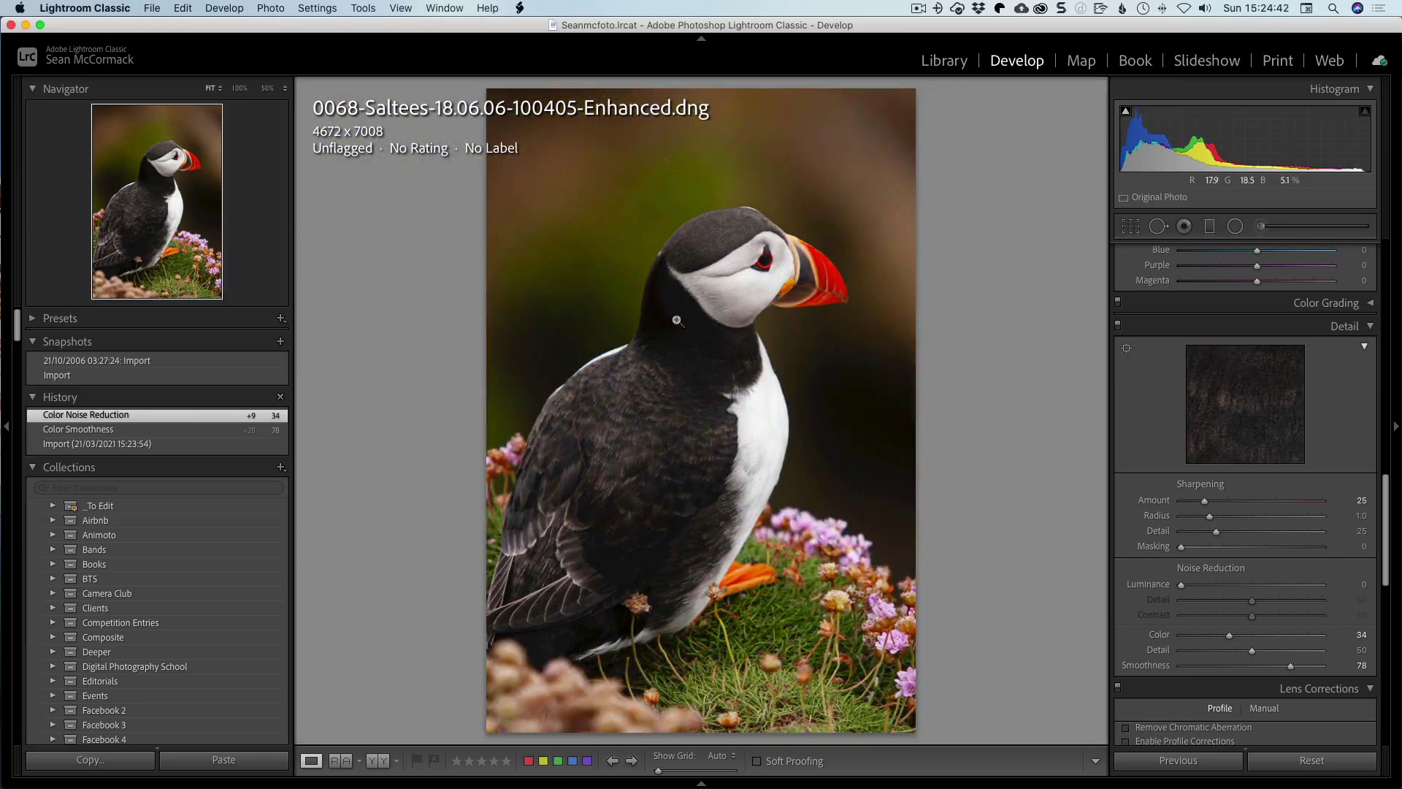
pyautogui.click(667, 328)
pyautogui.click(682, 343)
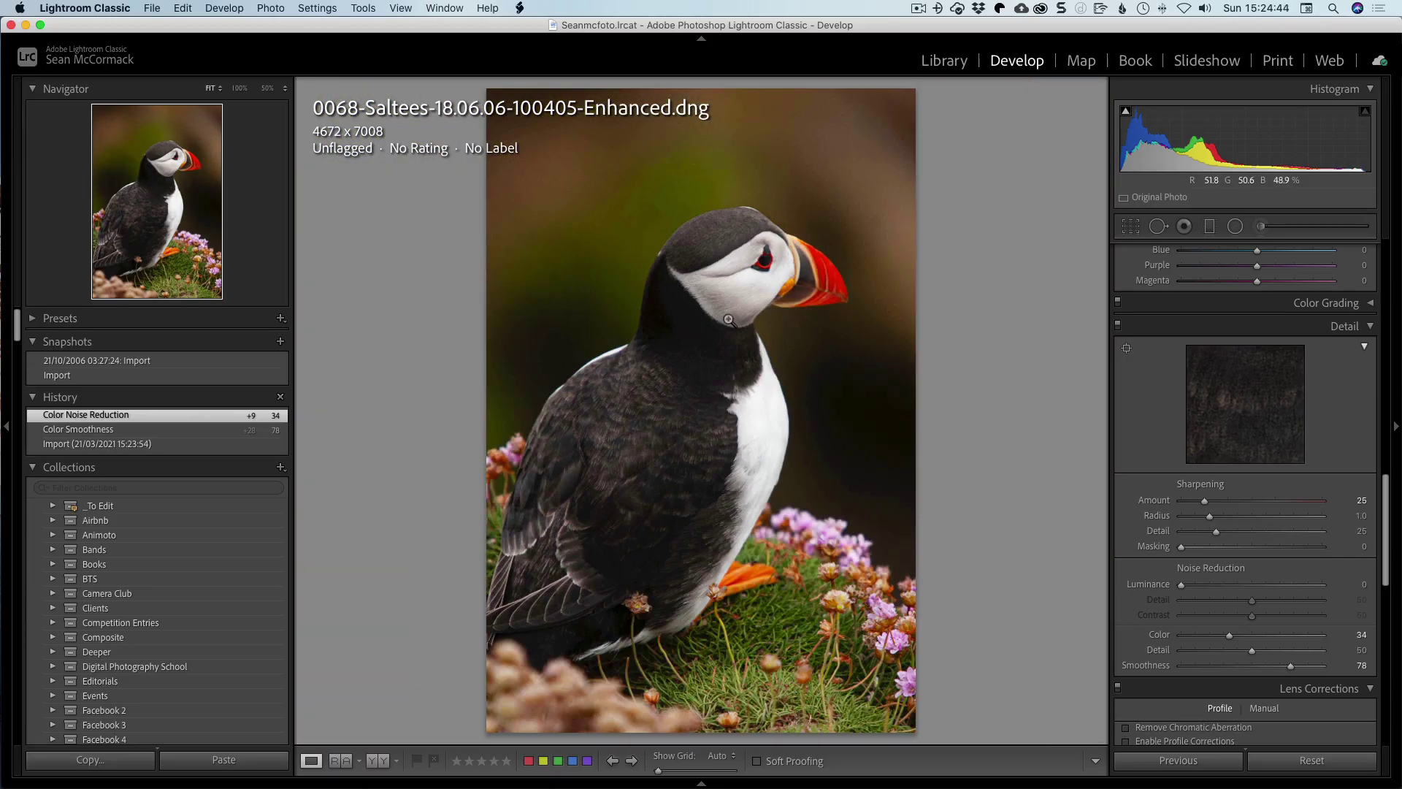